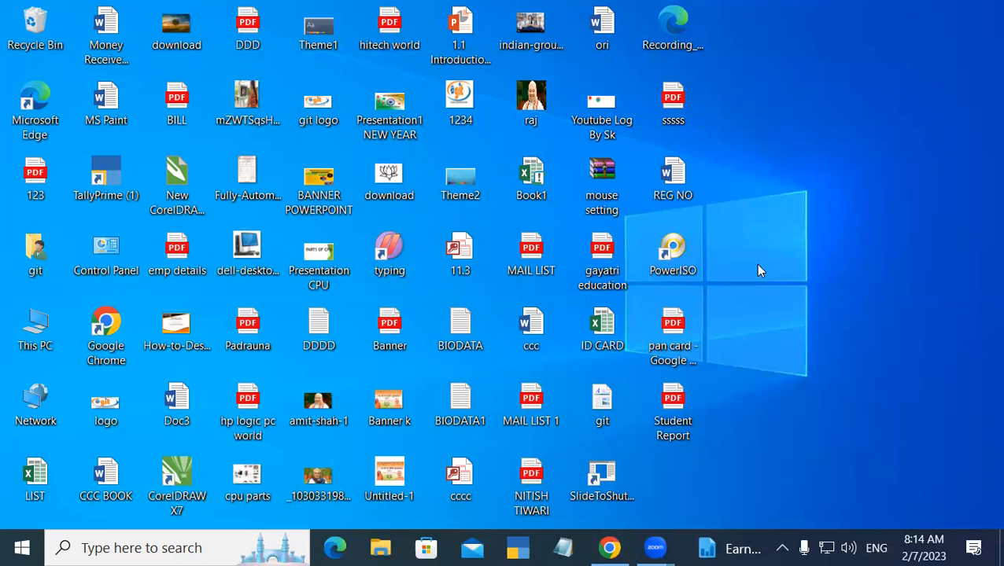
Step: Launch Word and create a new blank document
{"action": "key", "text": "super+r"}
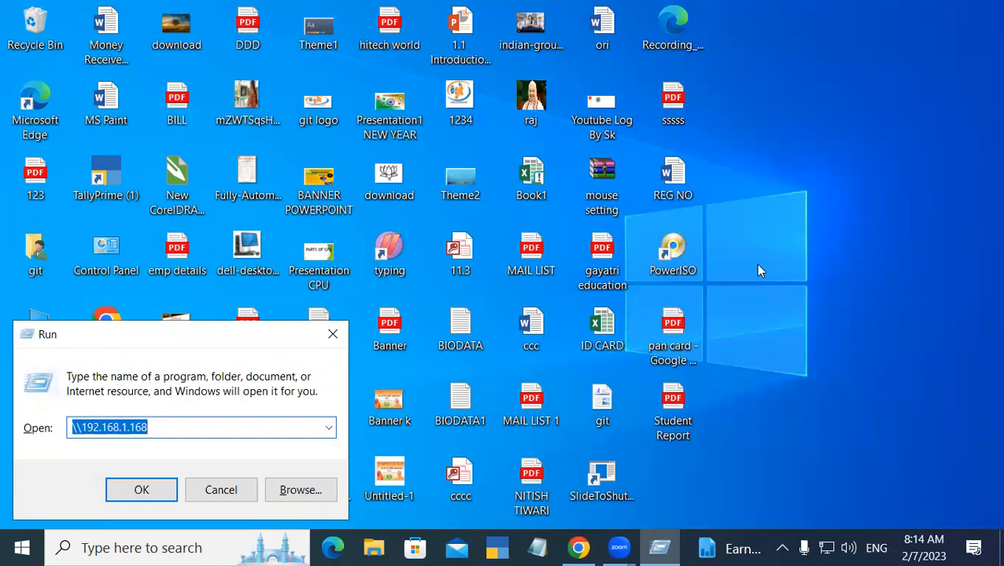
{"action": "type", "text": "w"}
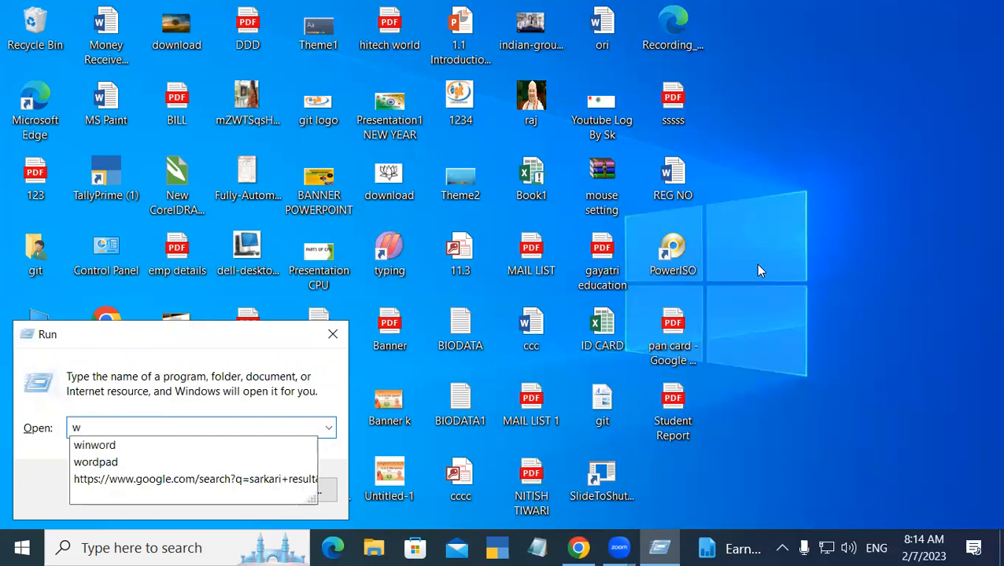
{"action": "key", "text": "Down"}
{"action": "key", "text": "Return"}
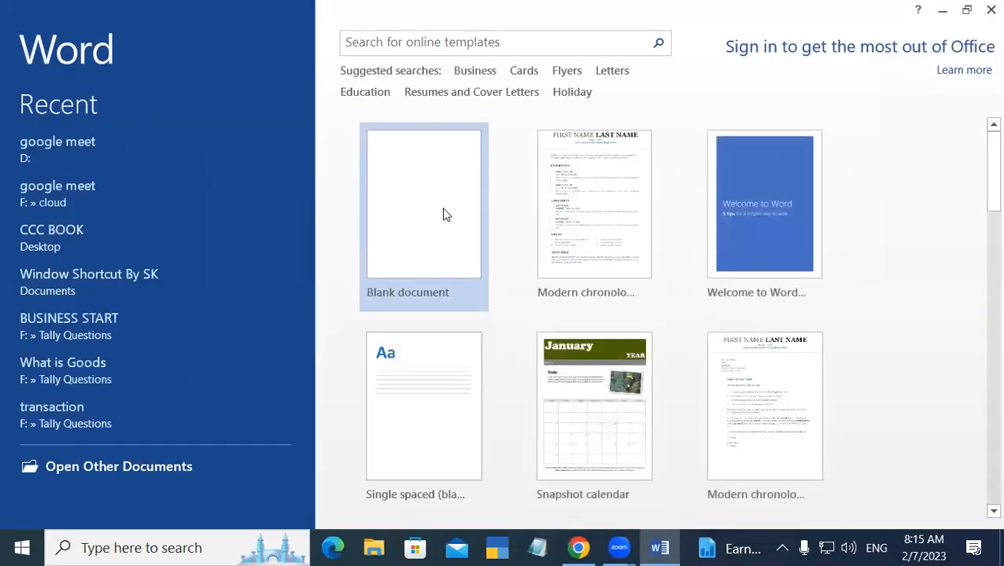
{"action": "left_click", "coordinate": [442, 207]}
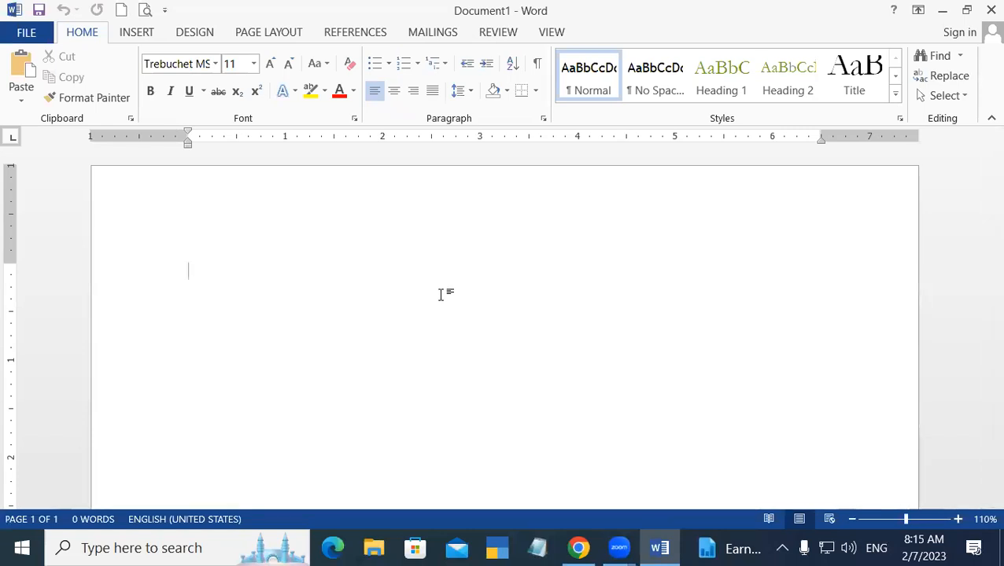
Step: Draw a large rectangle about 3.78" wide and 3.74" high on the page
{"action": "left_click", "coordinate": [137, 33]}
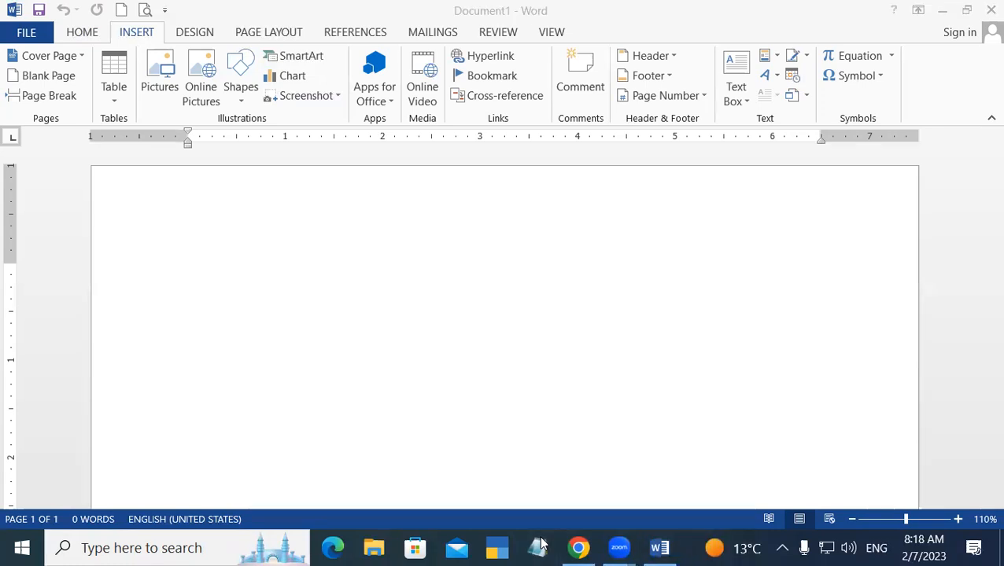
{"action": "left_click", "coordinate": [228, 102]}
{"action": "left_click", "coordinate": [240, 99]}
{"action": "left_click", "coordinate": [283, 138]}
{"action": "left_click_drag", "start_coordinate": [345, 217], "coordinate": [714, 552]}
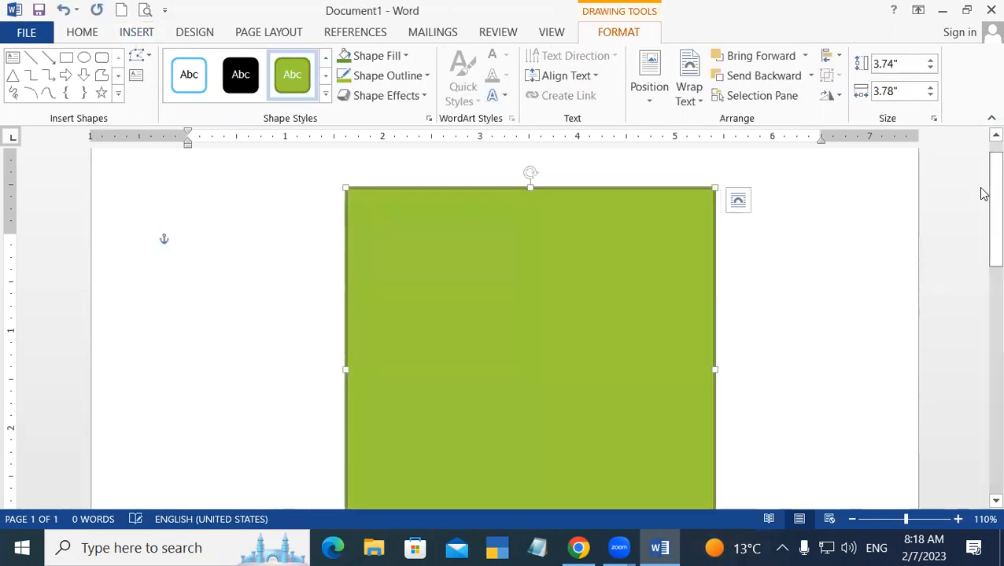
Step: Draw an oval about 1.32" wide and 1.09" high in the upper middle of the rectangle
{"action": "scroll", "coordinate": [982, 257], "scroll_direction": "down", "scroll_amount": 1}
{"action": "left_click_drag", "start_coordinate": [982, 257], "coordinate": [979, 179]}
{"action": "left_click", "coordinate": [85, 59]}
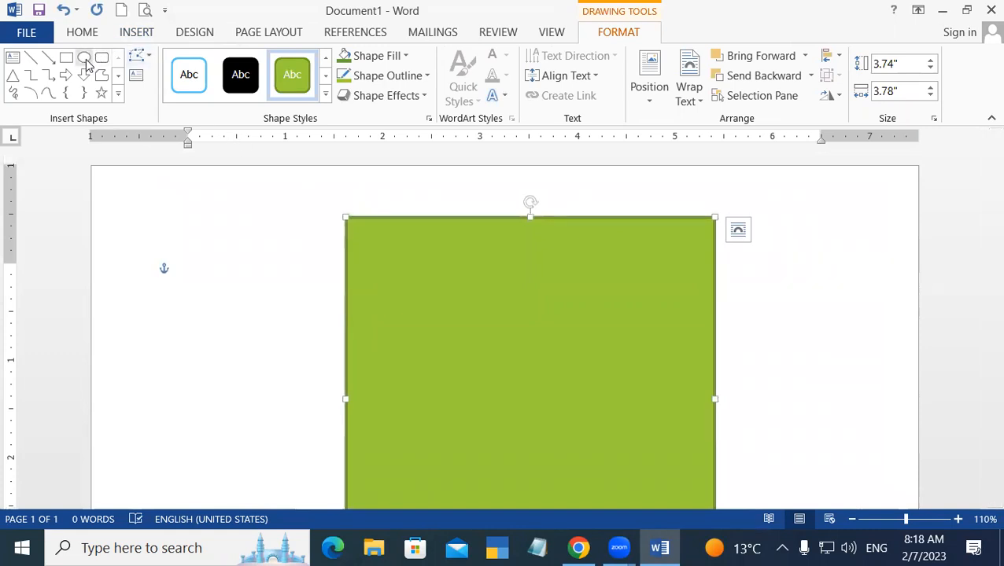
{"action": "left_click_drag", "start_coordinate": [475, 273], "coordinate": [601, 380]}
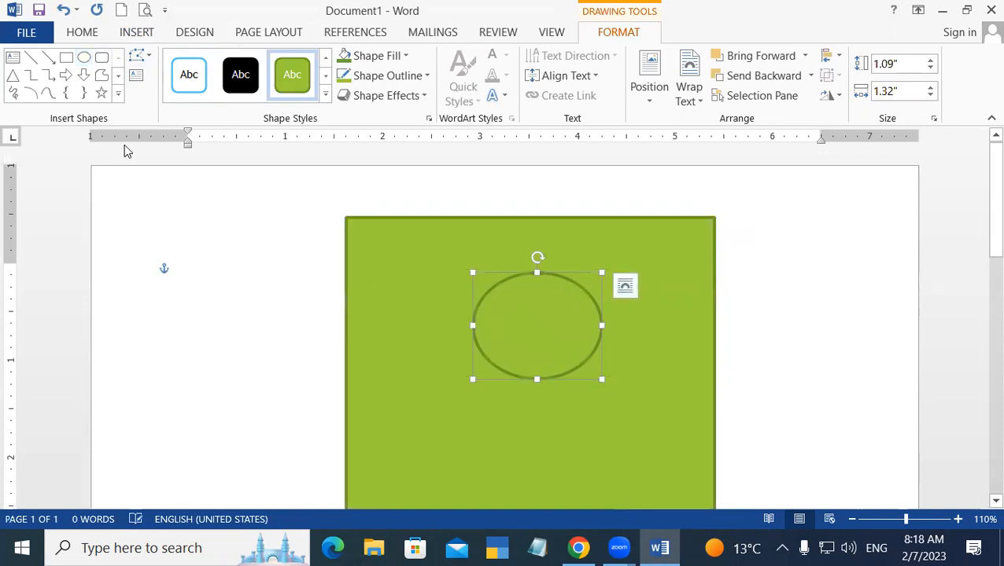
Step: Draw a rounded rectangle about 2.33" wide and 0.86" high and place it near the large rectangle's lower edge
{"action": "left_click", "coordinate": [103, 58]}
{"action": "scroll", "coordinate": [510, 441], "scroll_direction": "down", "scroll_amount": 3}
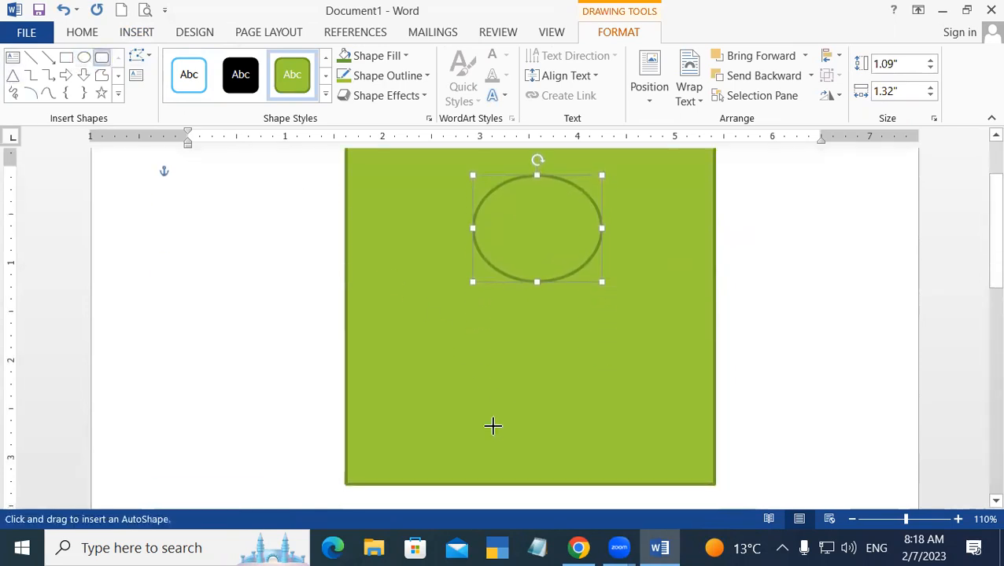
{"action": "left_click_drag", "start_coordinate": [424, 363], "coordinate": [653, 447]}
{"action": "left_click_drag", "start_coordinate": [531, 420], "coordinate": [535, 446]}
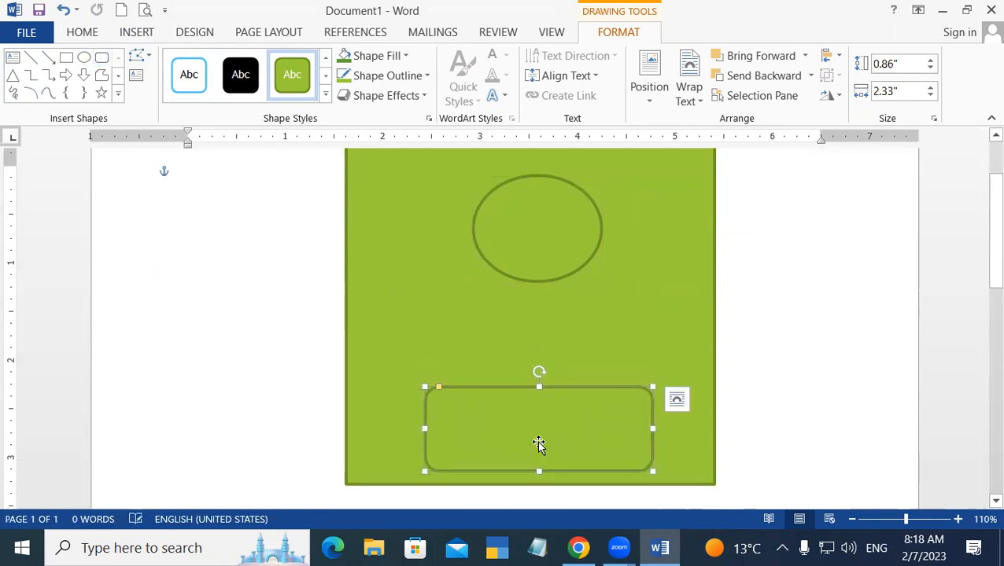
{"action": "left_click", "coordinate": [795, 322]}
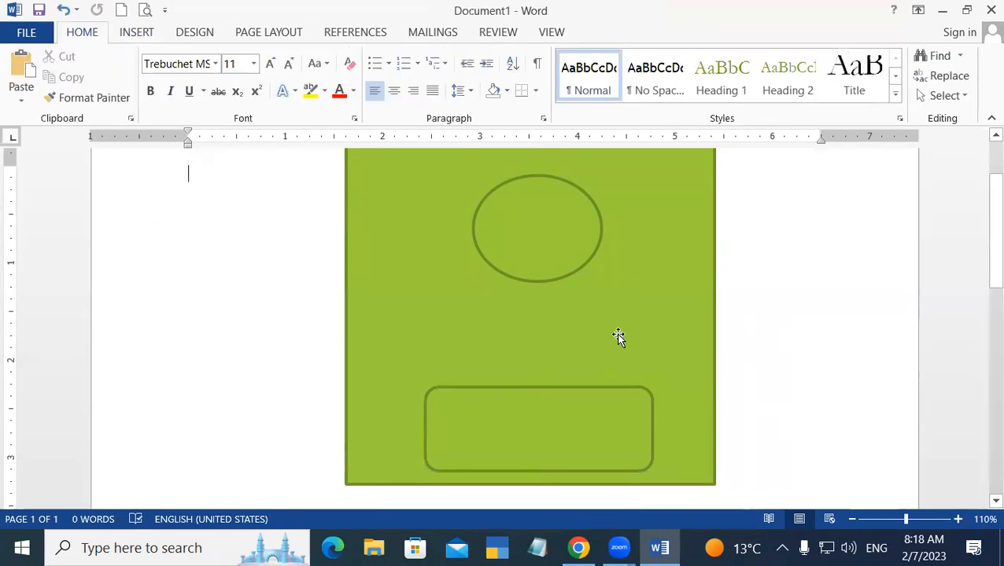
Step: Fill the large background rectangle with the standard light blue colour
{"action": "left_click", "coordinate": [681, 173]}
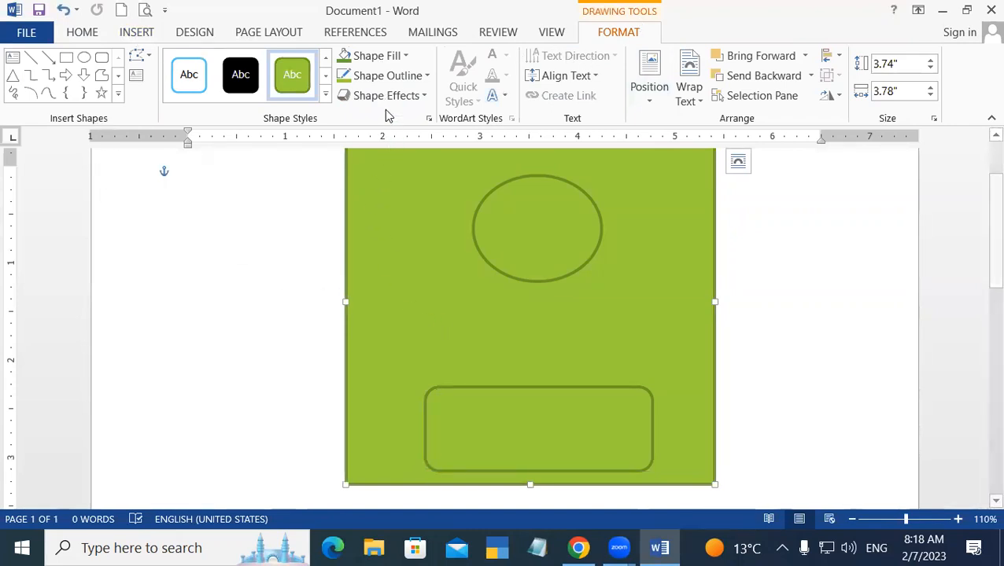
{"action": "left_click", "coordinate": [391, 55]}
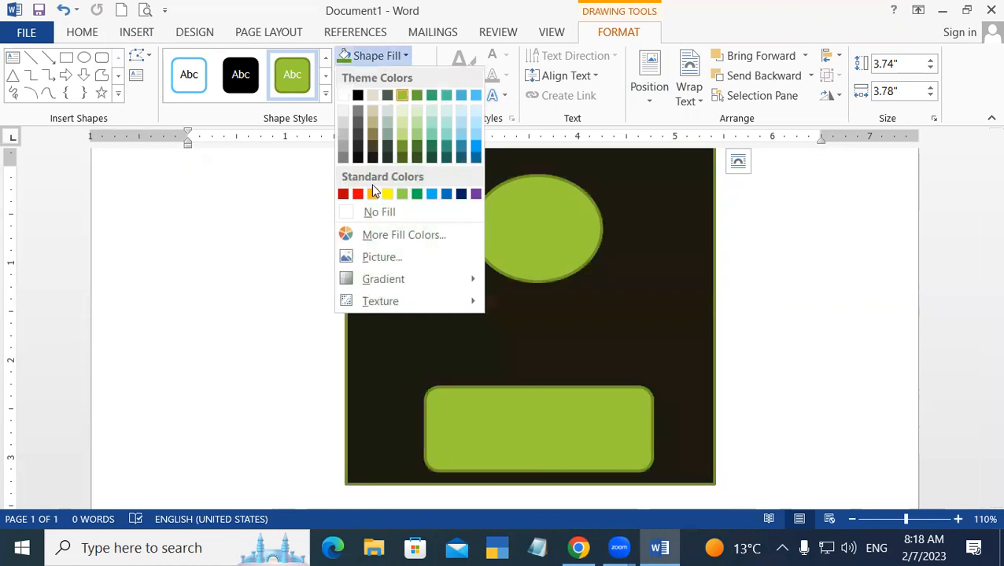
{"action": "left_click", "coordinate": [431, 195]}
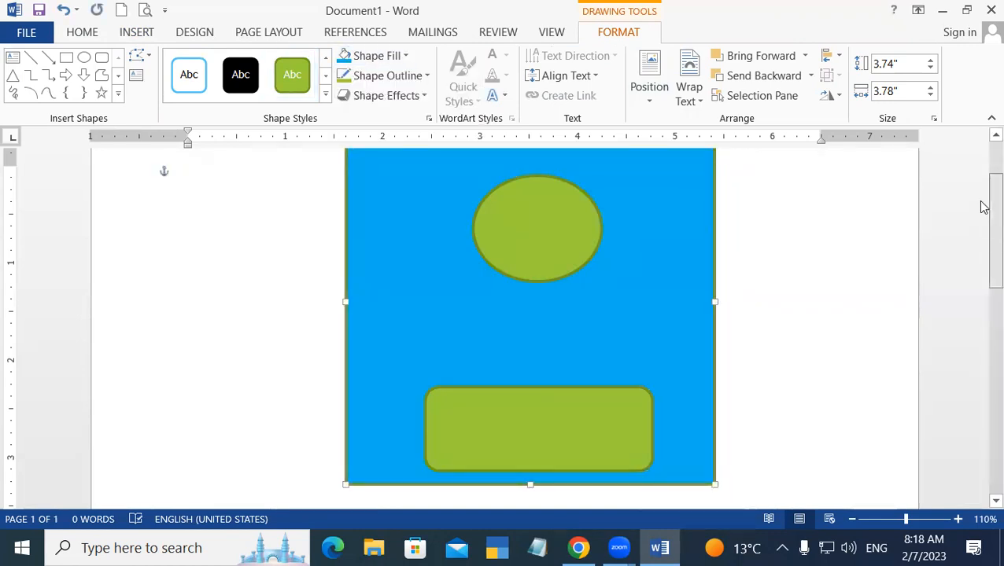
Step: Change the large rectangle's fill to a linear gradient fill through the detailed gradient settings
{"action": "scroll", "coordinate": [984, 188], "scroll_direction": "up", "scroll_amount": 2}
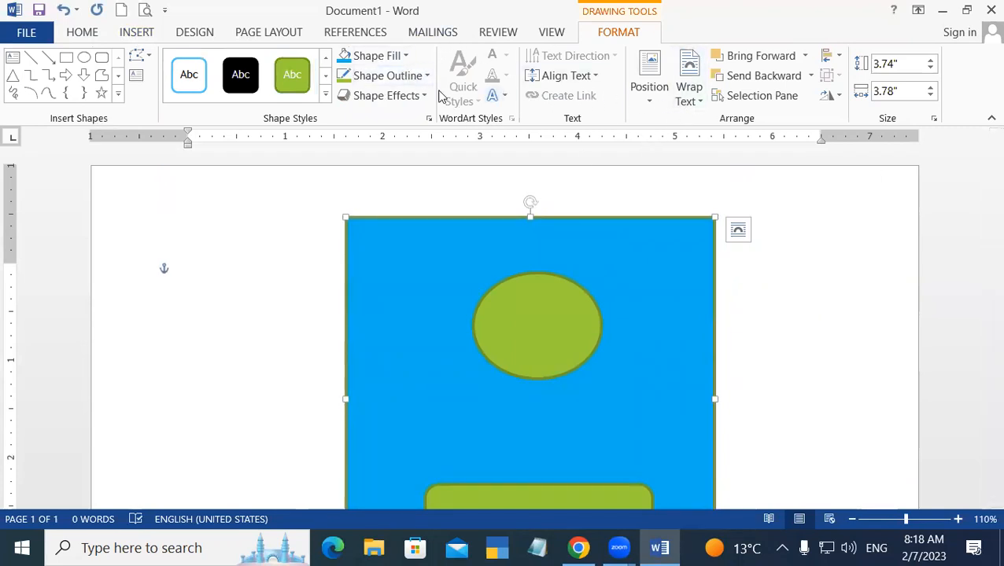
{"action": "left_click", "coordinate": [393, 57]}
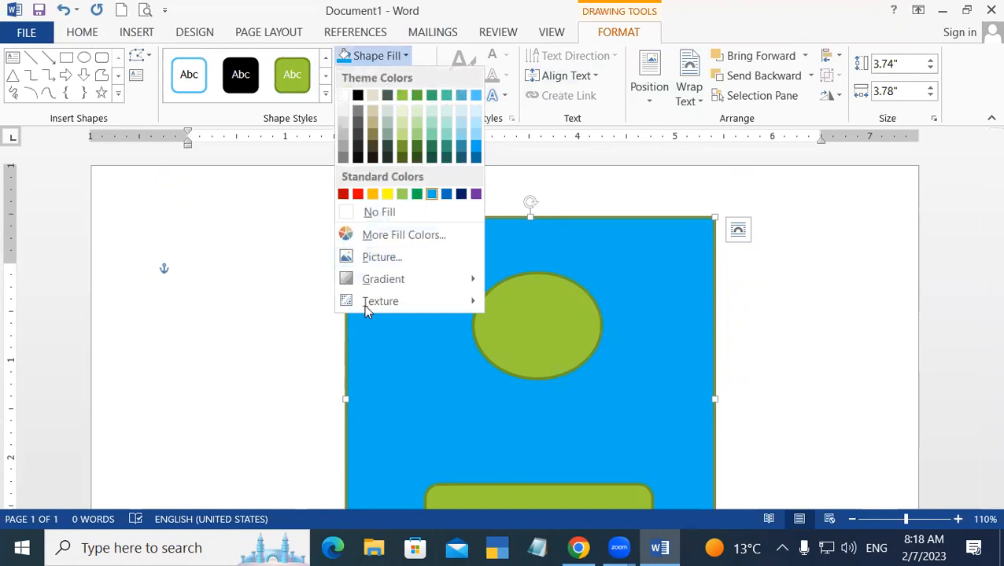
{"action": "mouse_move", "coordinate": [391, 290]}
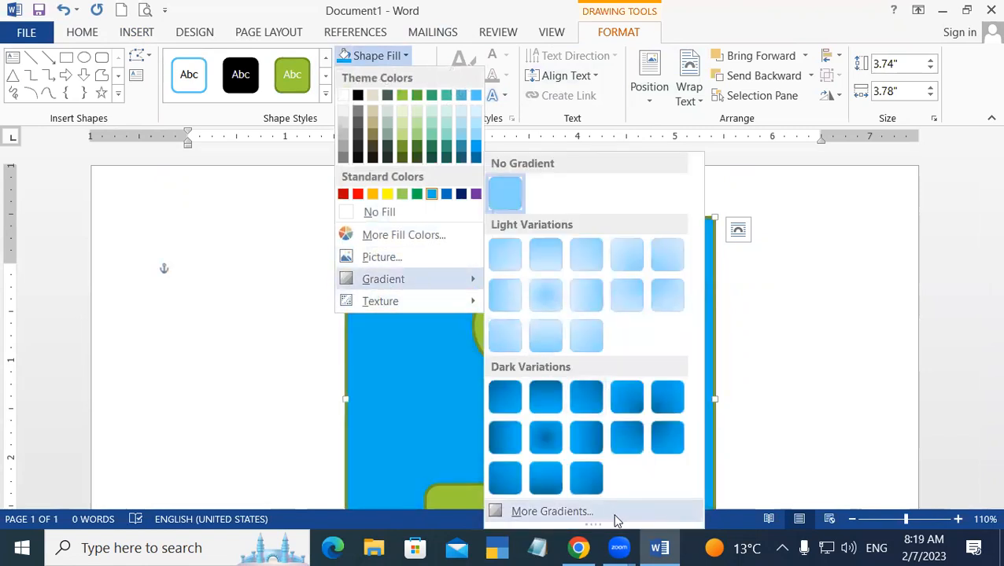
{"action": "left_click", "coordinate": [551, 511]}
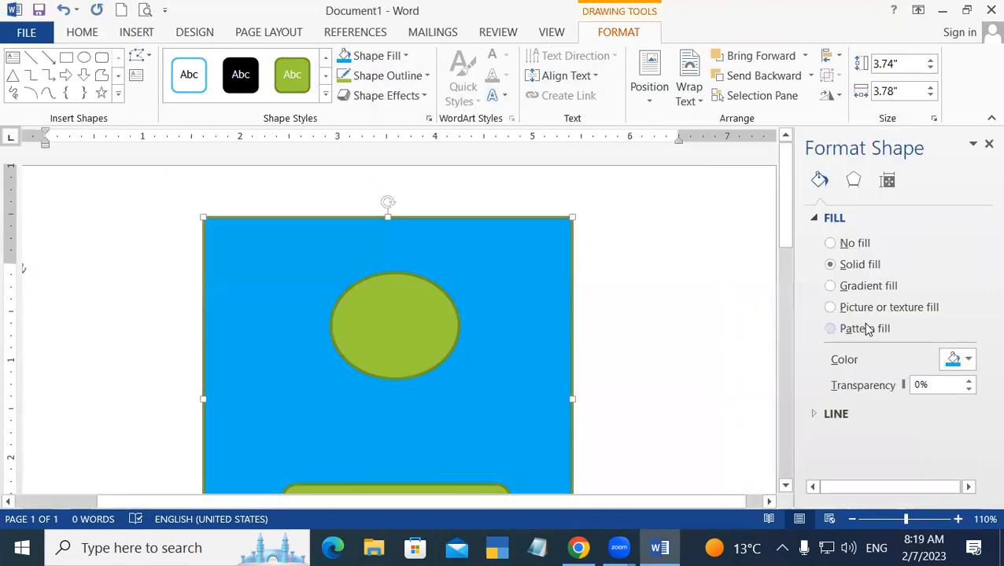
{"action": "left_click", "coordinate": [831, 286]}
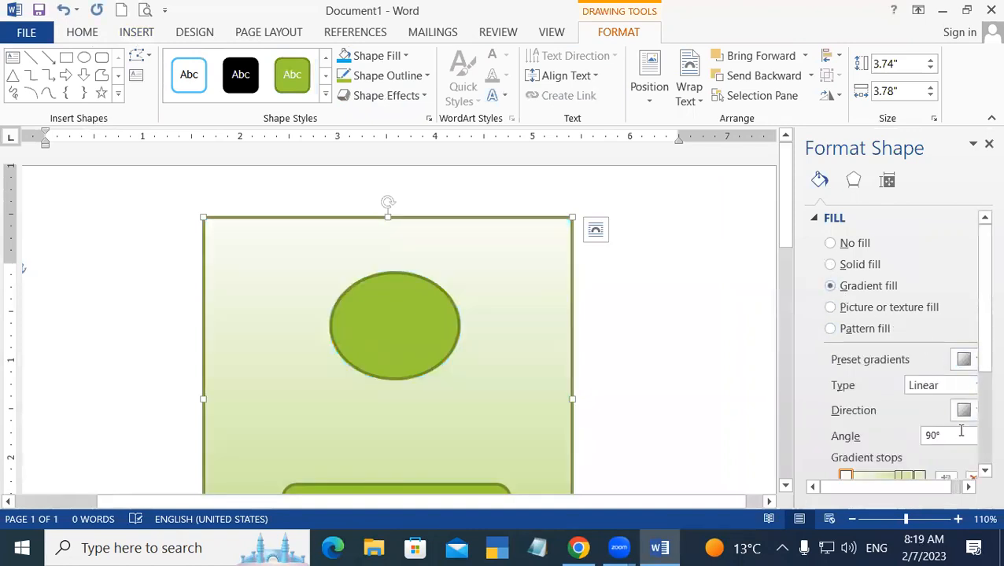
Step: Set the first gradient stop of the large rectangle to orange and close the formatting pane
{"action": "scroll", "coordinate": [982, 347], "scroll_direction": "down", "scroll_amount": 3}
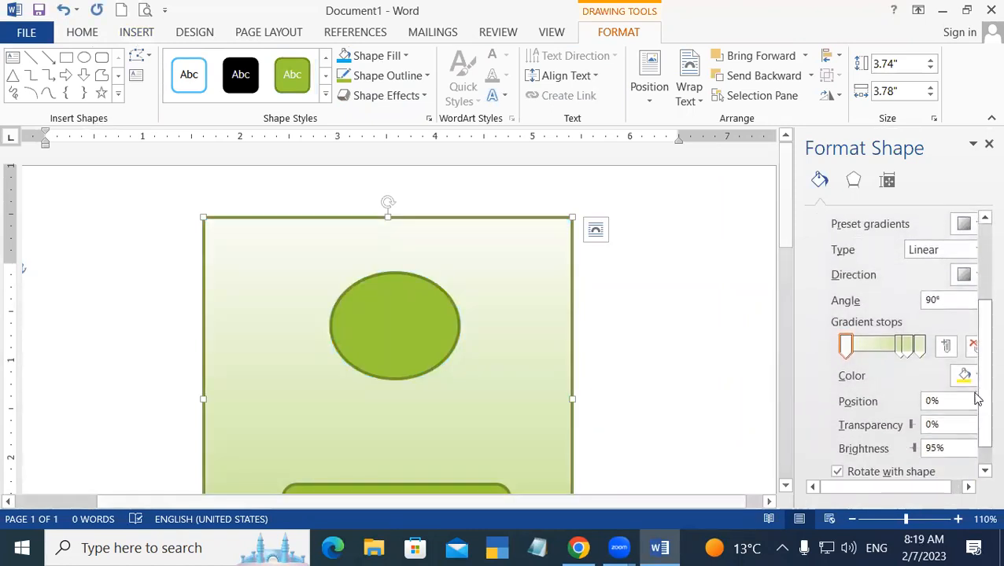
{"action": "left_click", "coordinate": [974, 379]}
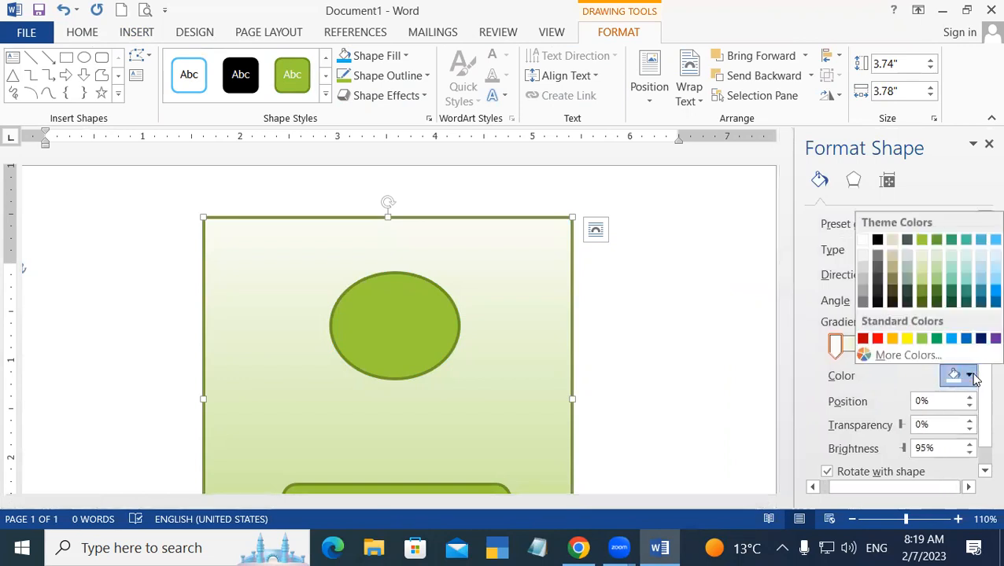
{"action": "left_click", "coordinate": [891, 339]}
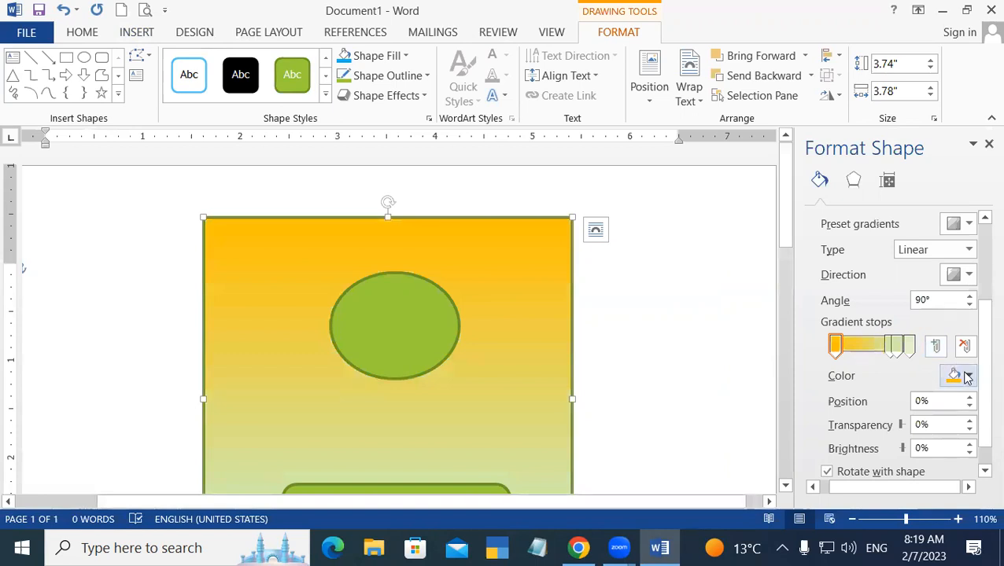
{"action": "left_click", "coordinate": [735, 298]}
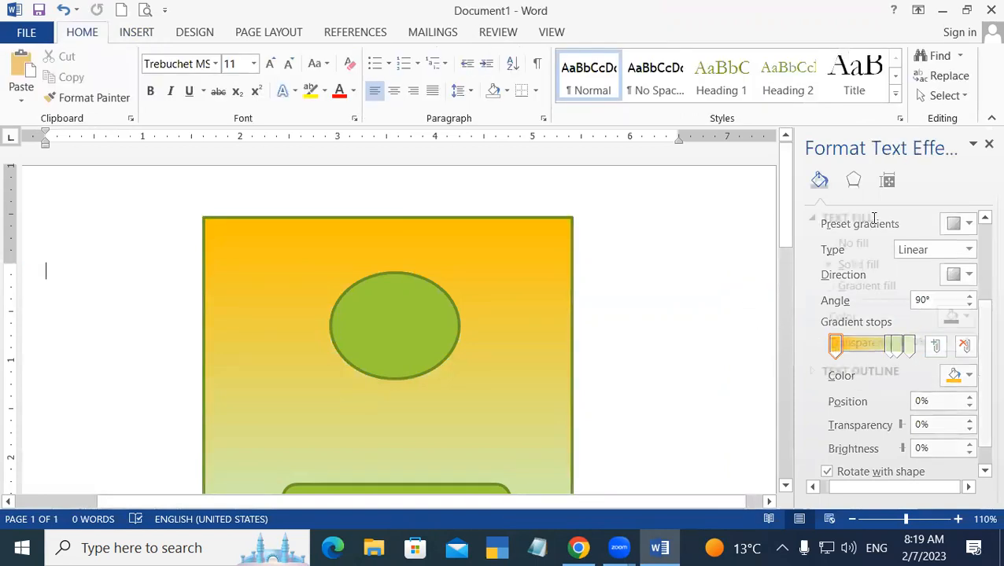
{"action": "left_click", "coordinate": [987, 145]}
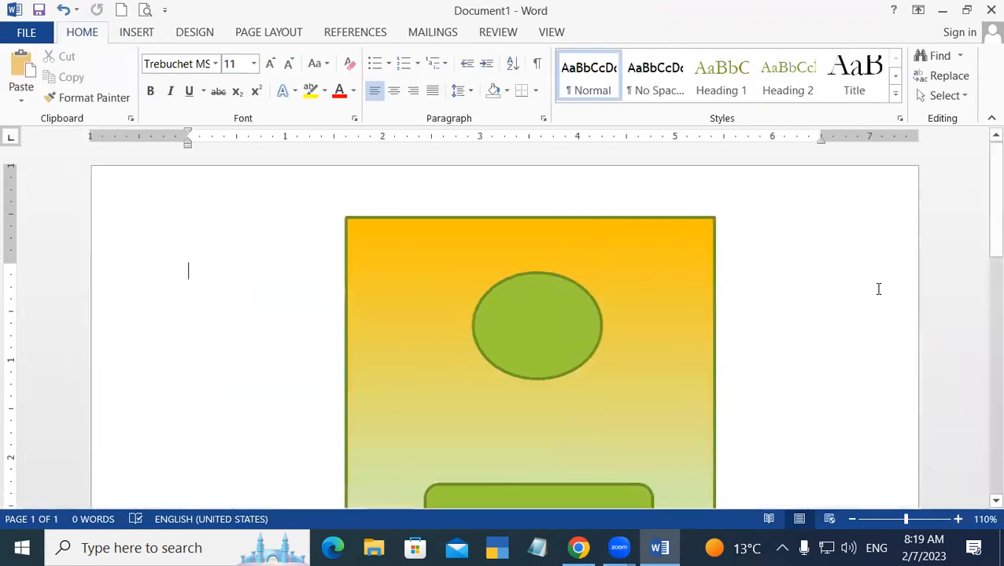
Step: Activate text entry inside the oval with the trial text "hg" and clear that text again
{"action": "scroll", "coordinate": [981, 189], "scroll_direction": "down", "scroll_amount": 2}
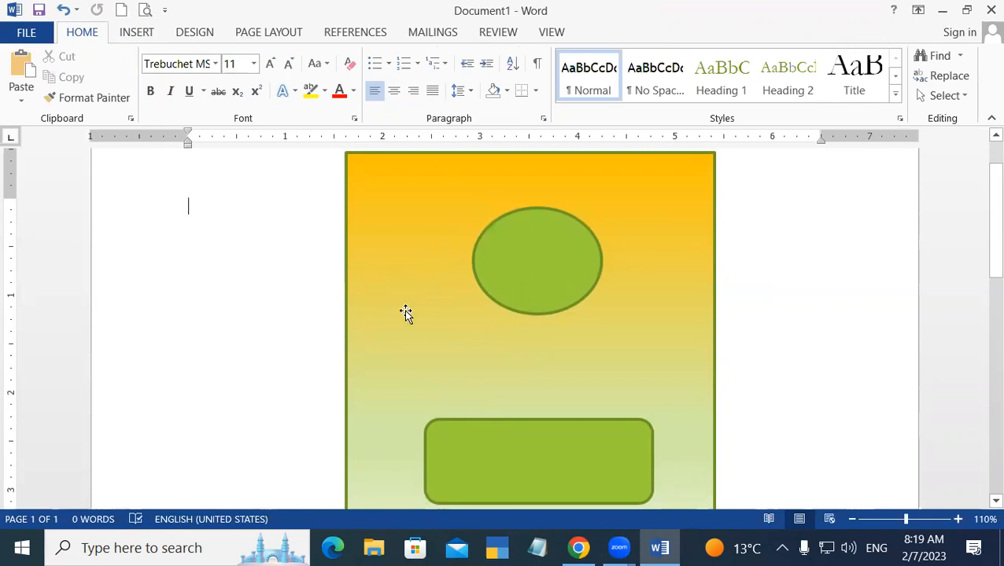
{"action": "left_click", "coordinate": [548, 258]}
{"action": "left_click", "coordinate": [549, 262]}
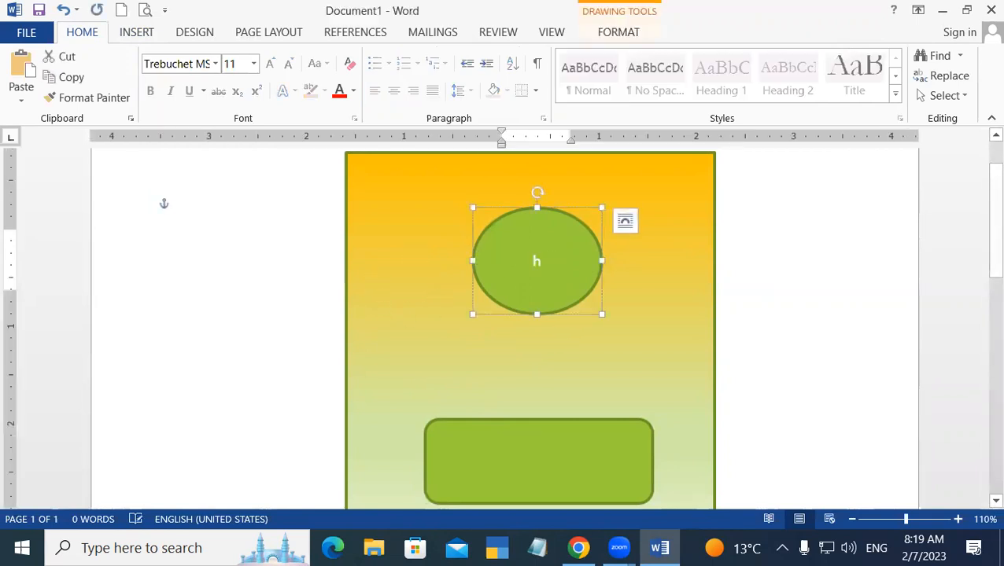
{"action": "type", "text": "hg"}
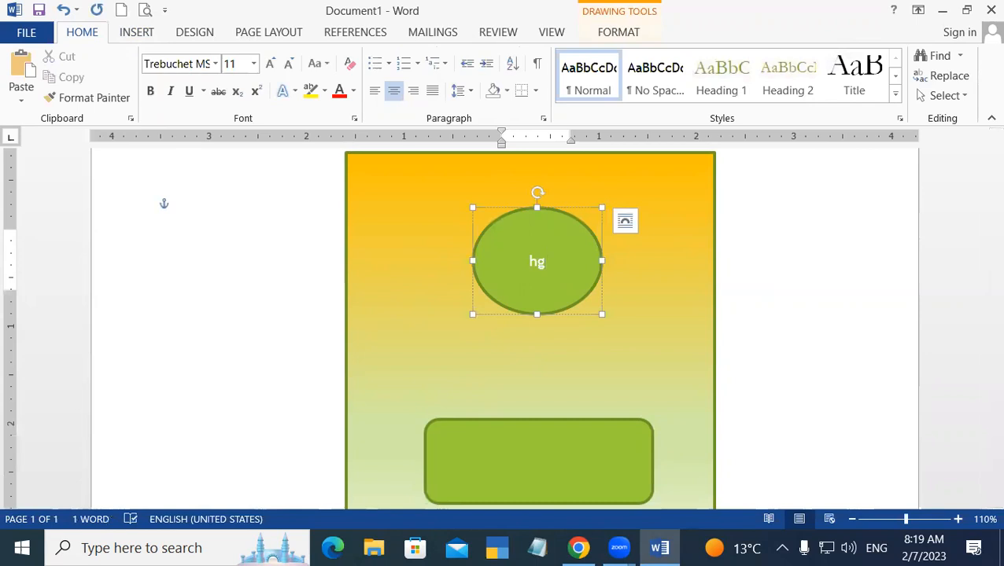
{"action": "key", "text": "BackSpace"}
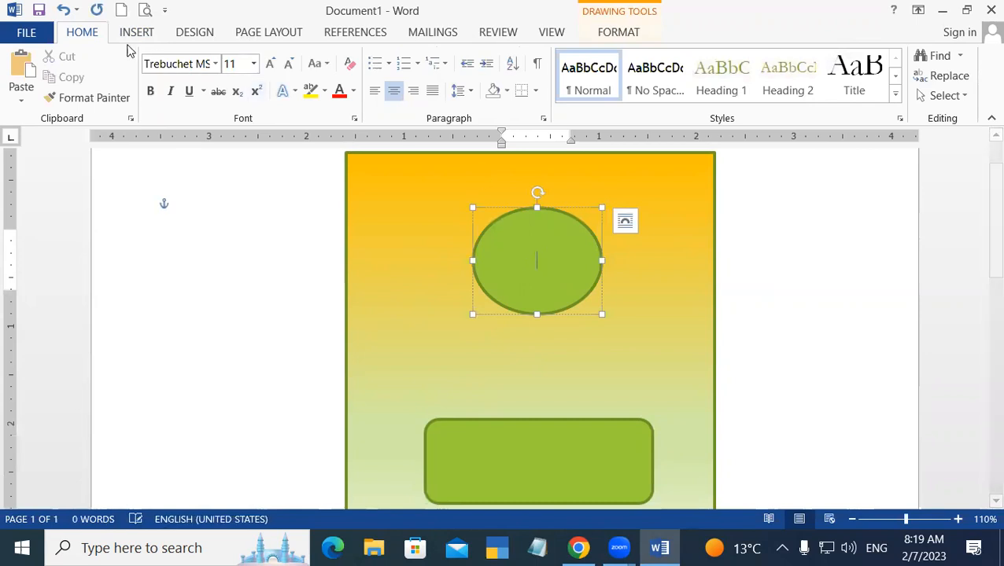
Step: Insert the picture "download" from the Pictures folder inside the oval and stretch it wider
{"action": "left_click", "coordinate": [136, 32]}
{"action": "left_click", "coordinate": [159, 63]}
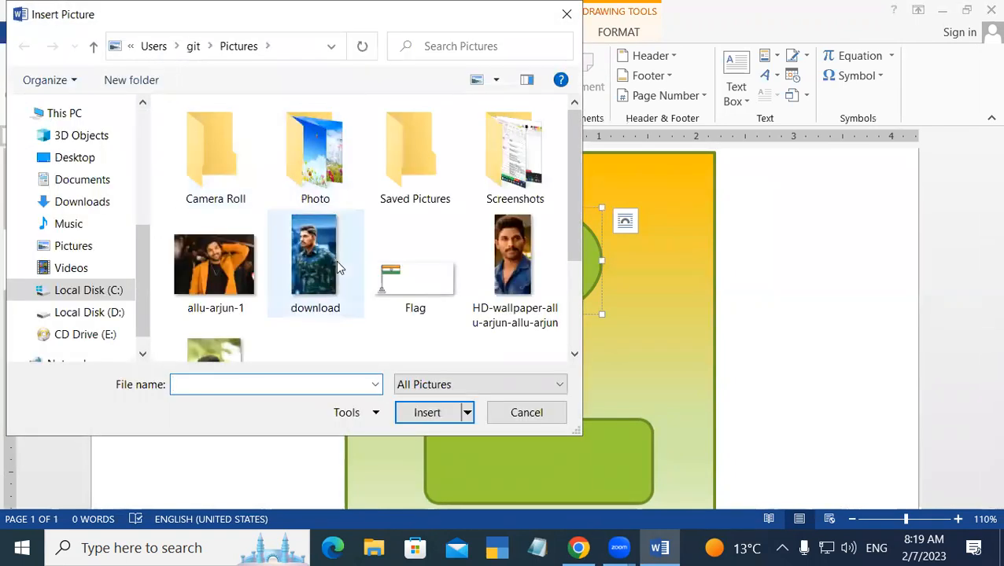
{"action": "left_click", "coordinate": [336, 260]}
{"action": "left_click", "coordinate": [425, 417]}
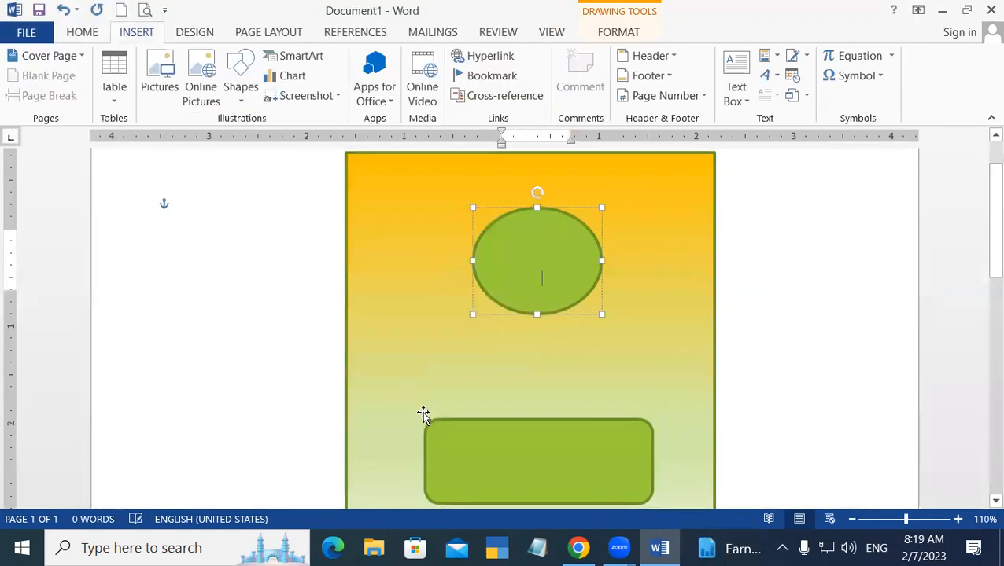
{"action": "left_click", "coordinate": [677, 250]}
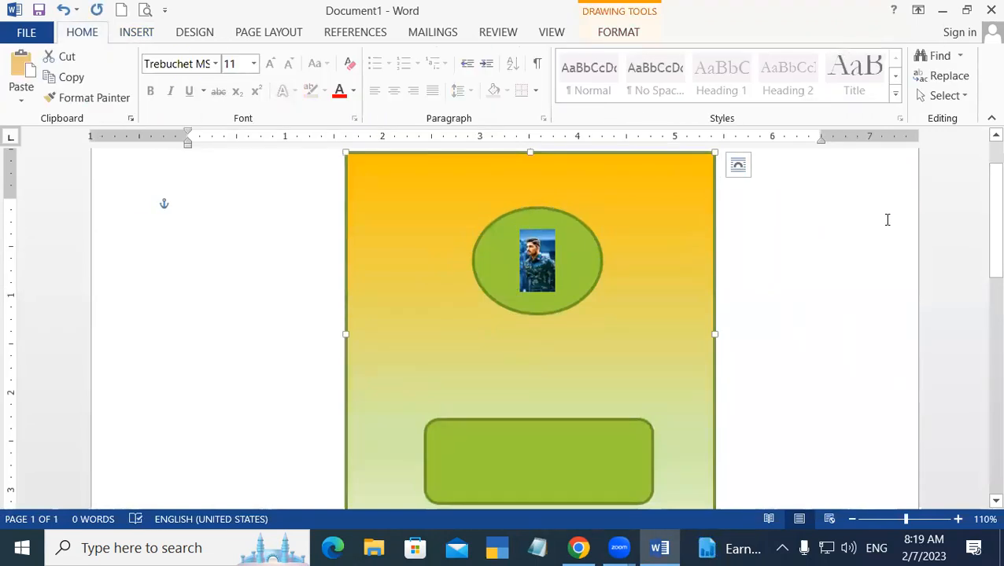
{"action": "left_click", "coordinate": [555, 260]}
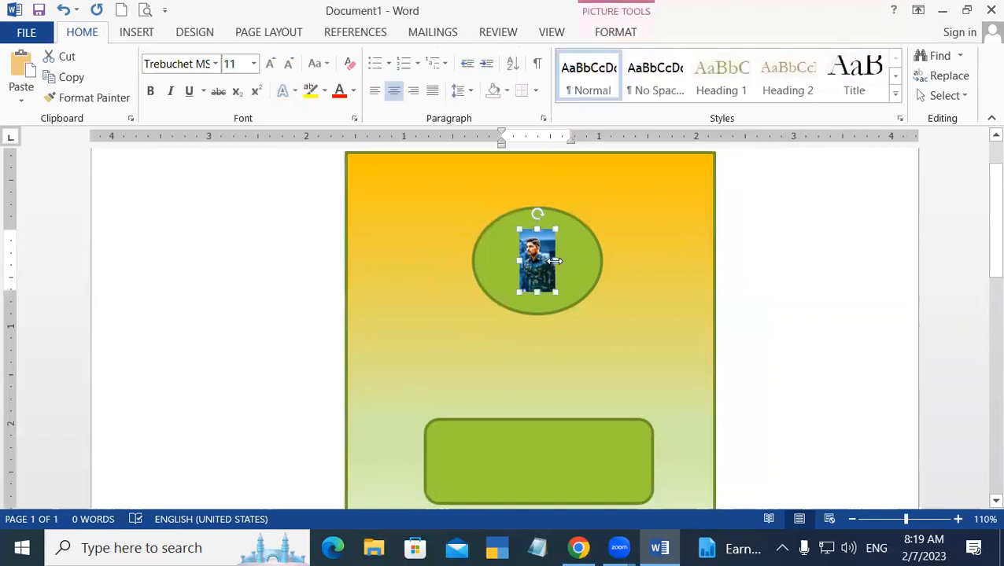
{"action": "left_click_drag", "start_coordinate": [557, 261], "coordinate": [583, 262]}
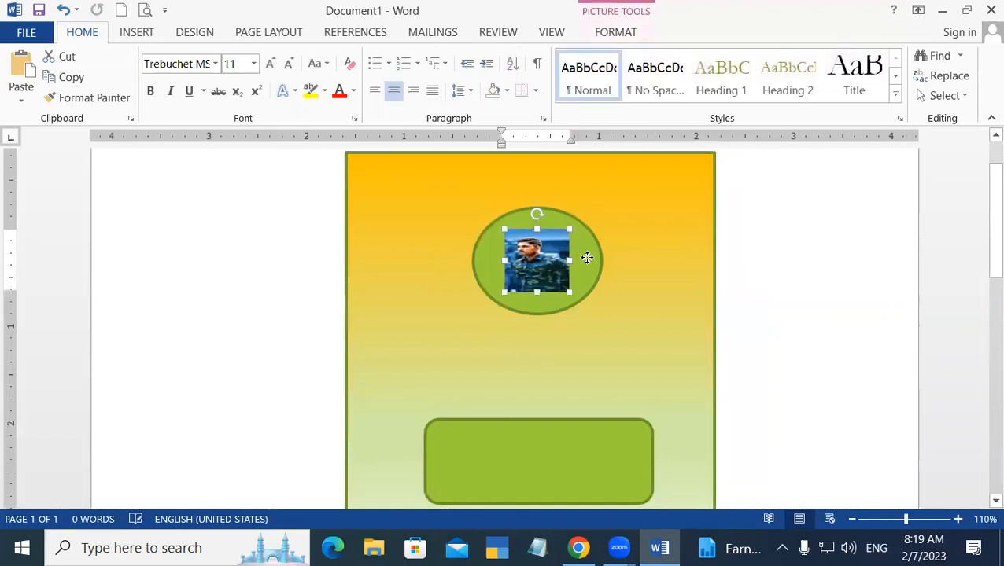
Step: Open the detailed fill settings for the oval around the picture
{"action": "left_click", "coordinate": [585, 261]}
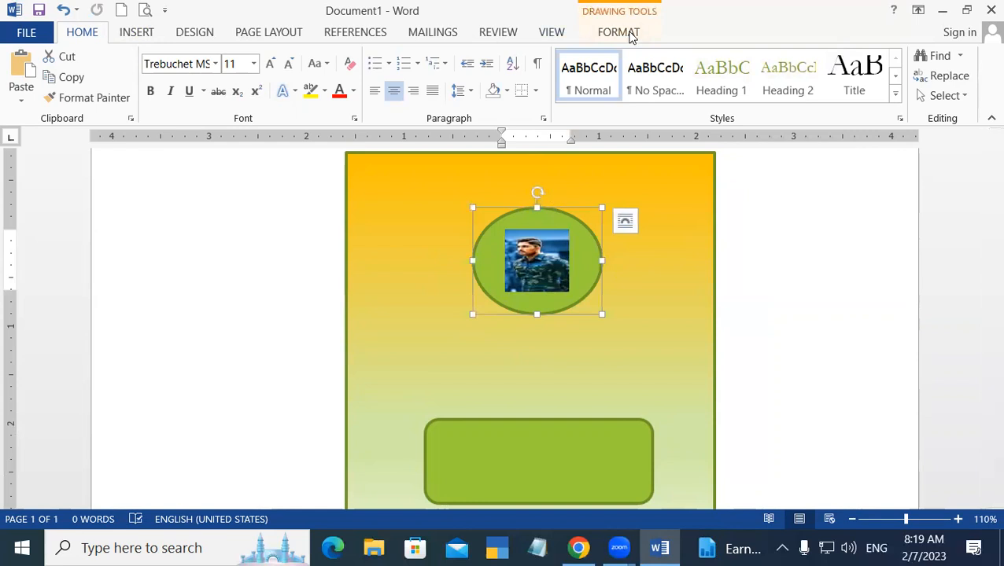
{"action": "left_click", "coordinate": [627, 32]}
{"action": "left_click", "coordinate": [406, 56]}
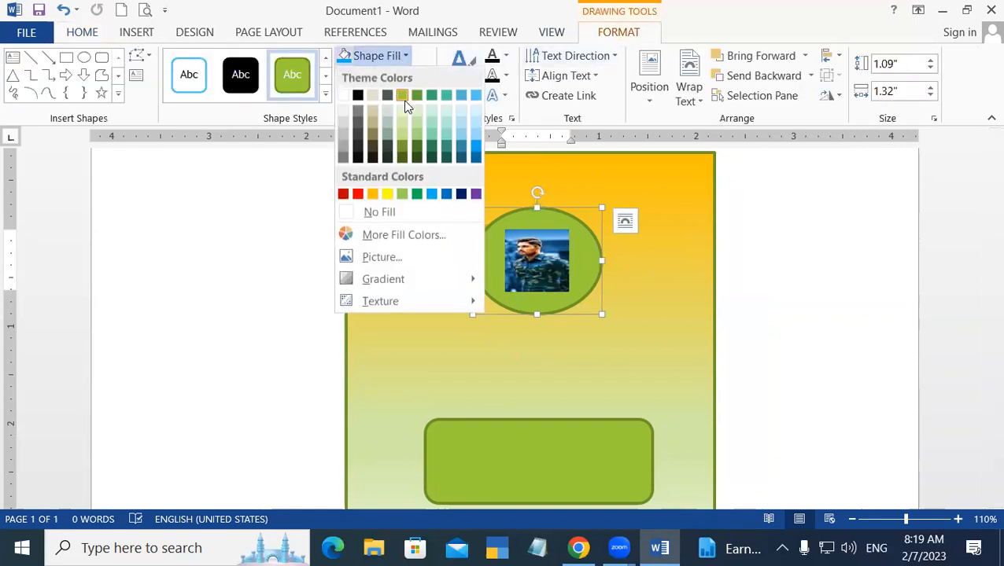
{"action": "mouse_move", "coordinate": [407, 291]}
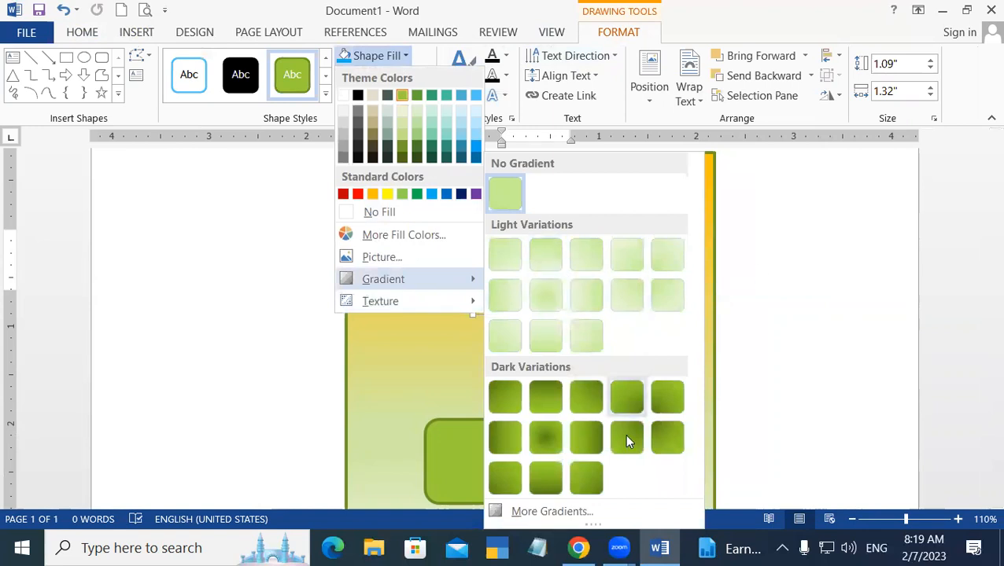
{"action": "left_click", "coordinate": [583, 512]}
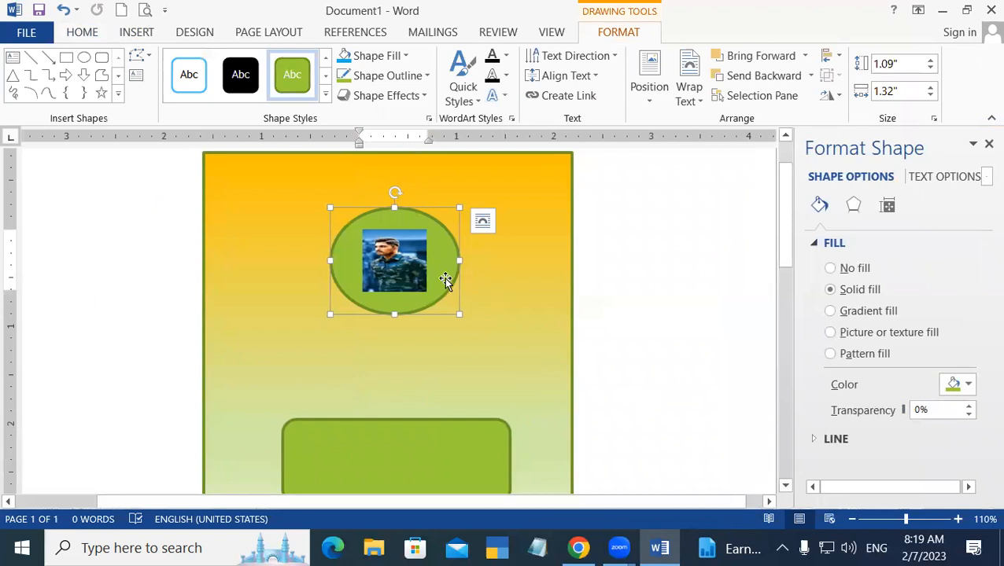
Step: Raise the transparency of the oval's solid fill to 35%
{"action": "left_click", "coordinate": [970, 405]}
{"action": "left_click", "coordinate": [970, 405]}
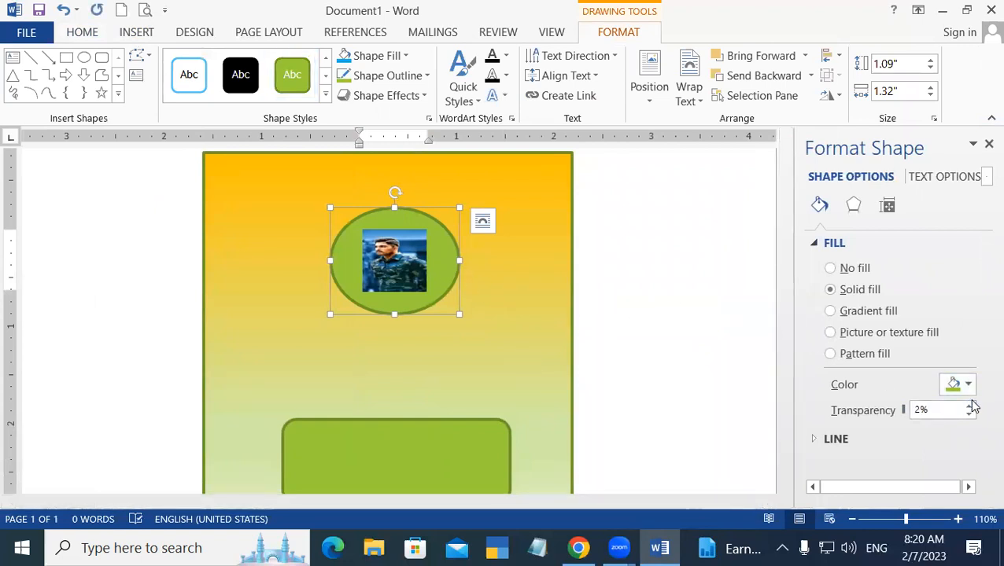
{"action": "left_click", "coordinate": [970, 406]}
{"action": "left_click", "coordinate": [970, 406]}
{"action": "left_click", "coordinate": [970, 406]}
{"action": "left_click", "coordinate": [970, 406]}
{"action": "left_click", "coordinate": [970, 406]}
{"action": "left_click", "coordinate": [969, 405]}
{"action": "left_click", "coordinate": [970, 406]}
{"action": "left_click", "coordinate": [970, 406]}
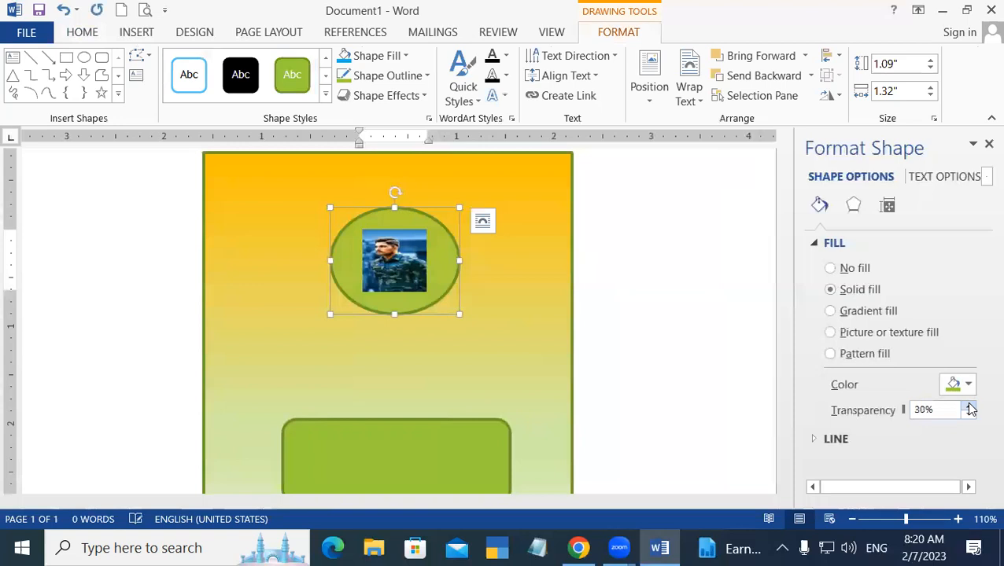
{"action": "left_click", "coordinate": [969, 406]}
{"action": "left_click", "coordinate": [970, 405]}
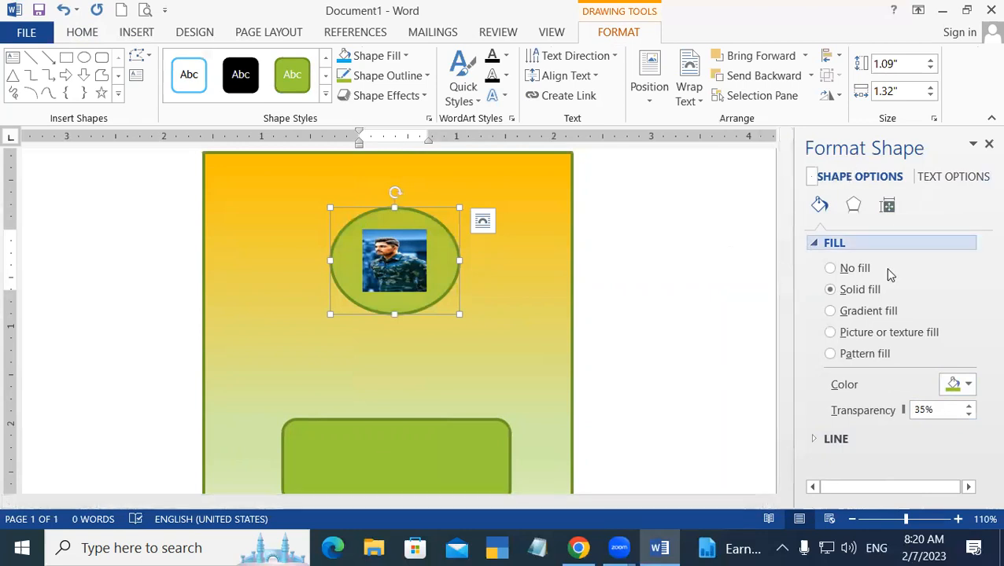
Step: Change the oval to no fill, deselect it and close the formatting pane
{"action": "left_click", "coordinate": [822, 268]}
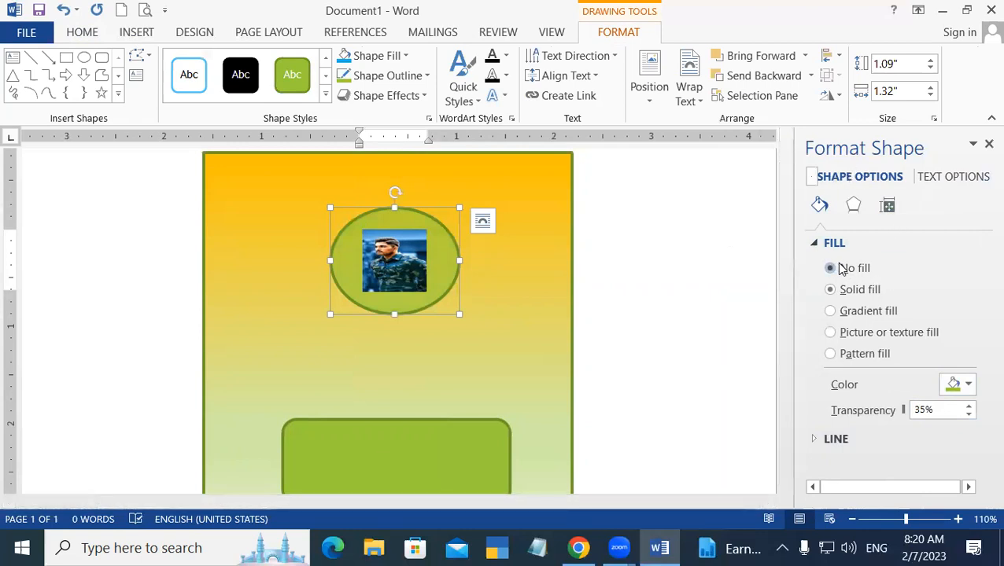
{"action": "left_click", "coordinate": [697, 280]}
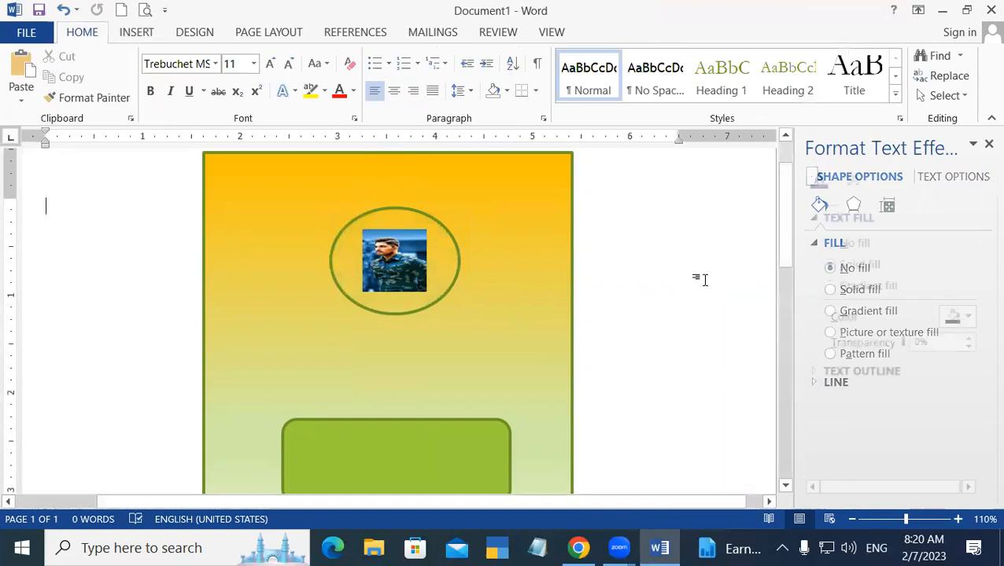
{"action": "left_click", "coordinate": [989, 144]}
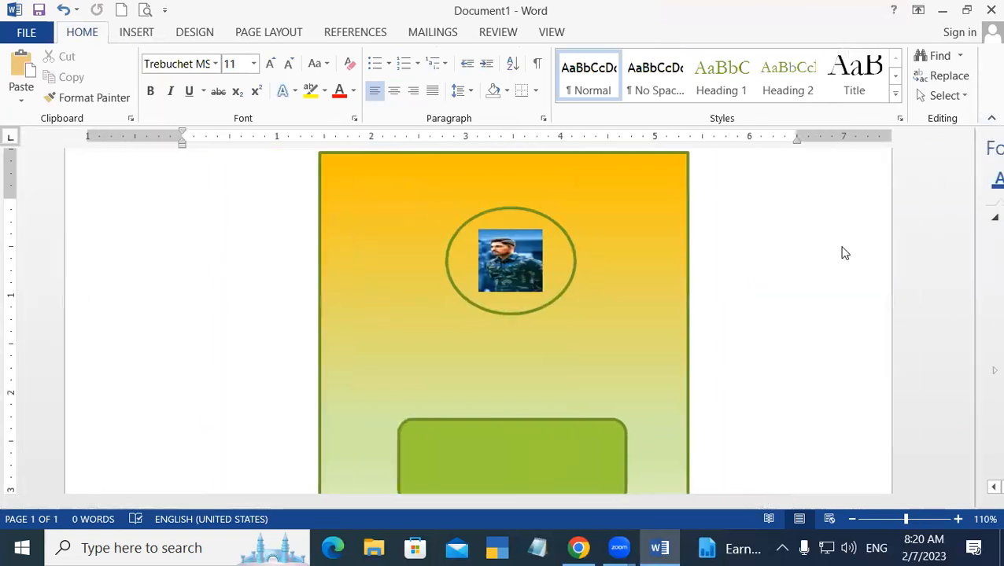
Step: Draw a cylinder about 0.43" high and 0.37" wide below the oval, toward its left side
{"action": "scroll", "coordinate": [981, 267], "scroll_direction": "down", "scroll_amount": 2}
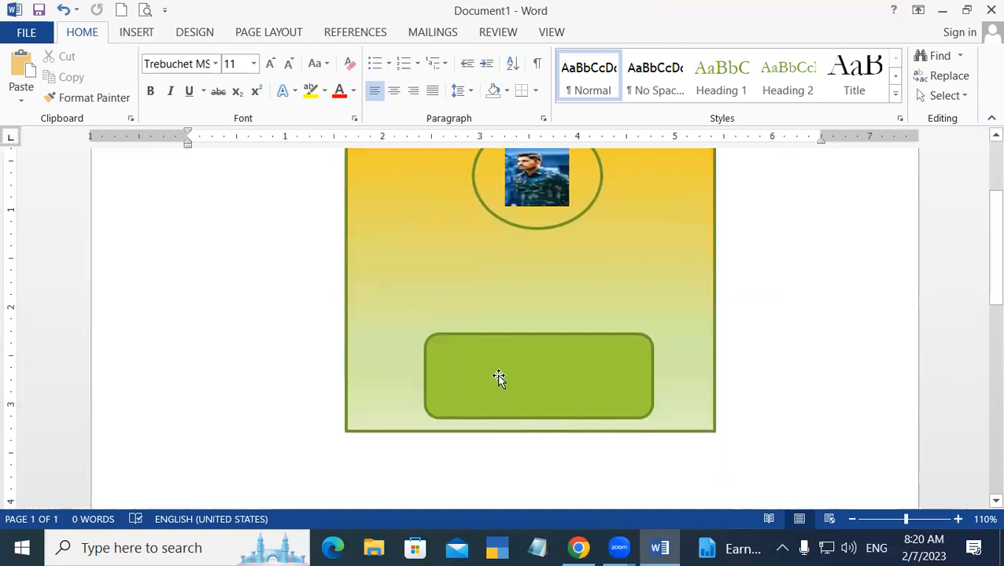
{"action": "left_click_drag", "start_coordinate": [982, 269], "coordinate": [982, 247]}
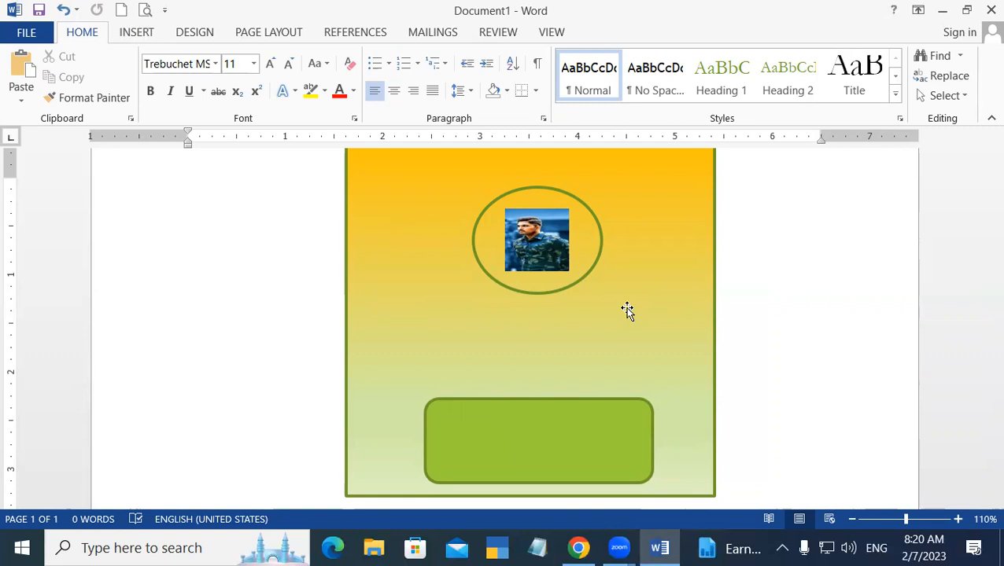
{"action": "left_click", "coordinate": [144, 33]}
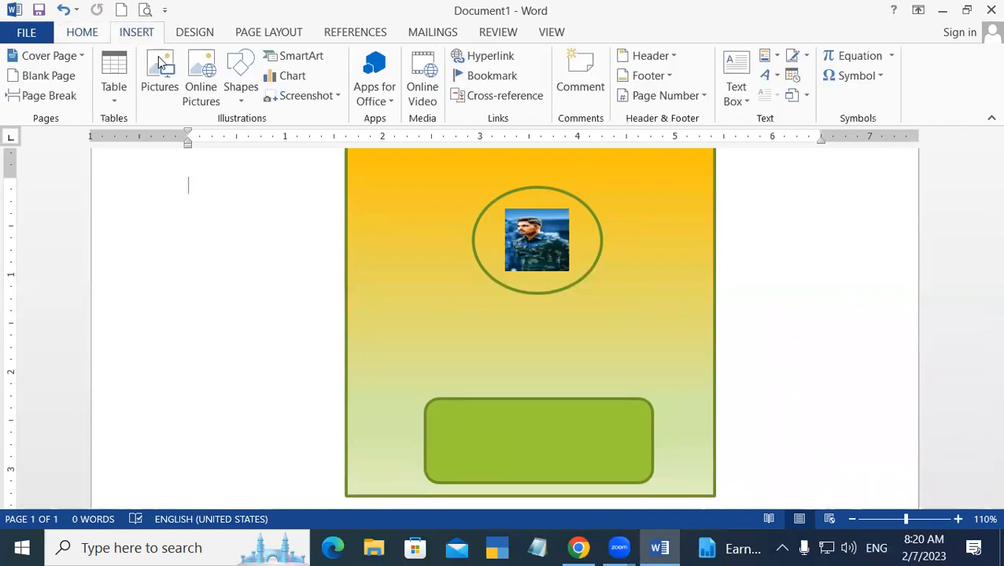
{"action": "left_click", "coordinate": [242, 98]}
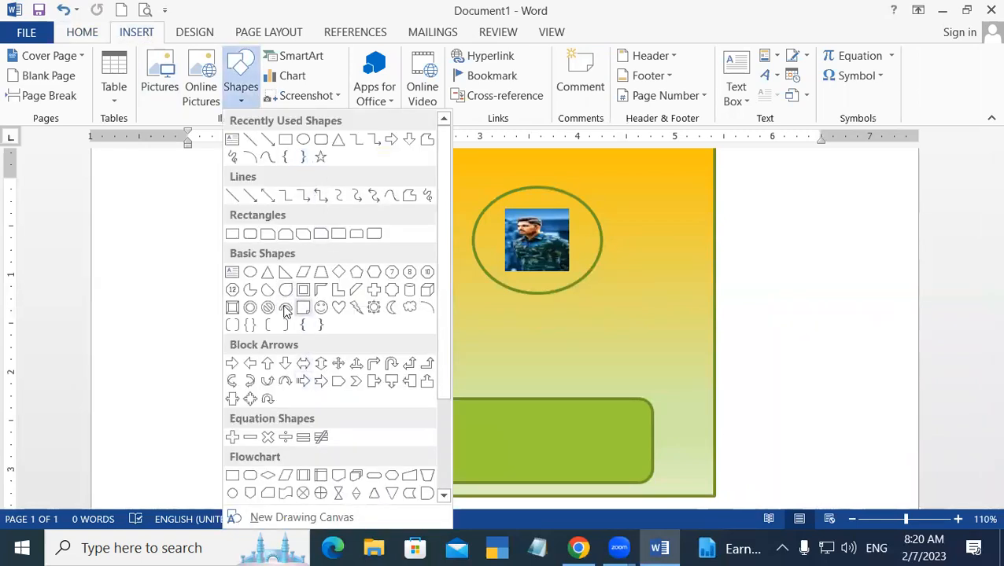
{"action": "left_click", "coordinate": [409, 289]}
{"action": "left_click_drag", "start_coordinate": [427, 306], "coordinate": [467, 350]}
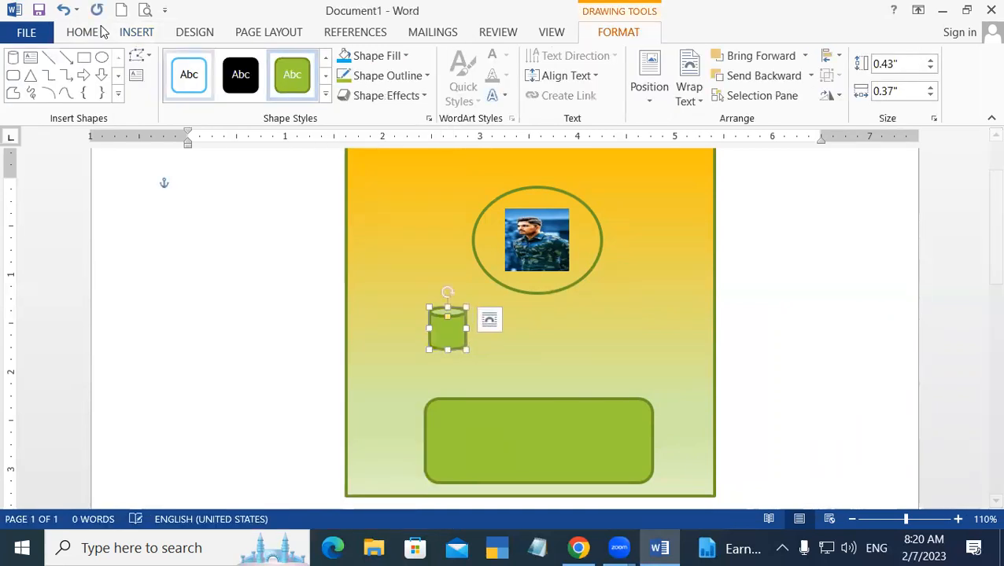
Step: Draw a cube about 0.43" by 0.43" beside the cylinder and a plaque shape about 0.48" by 0.46" next to it
{"action": "left_click", "coordinate": [118, 94]}
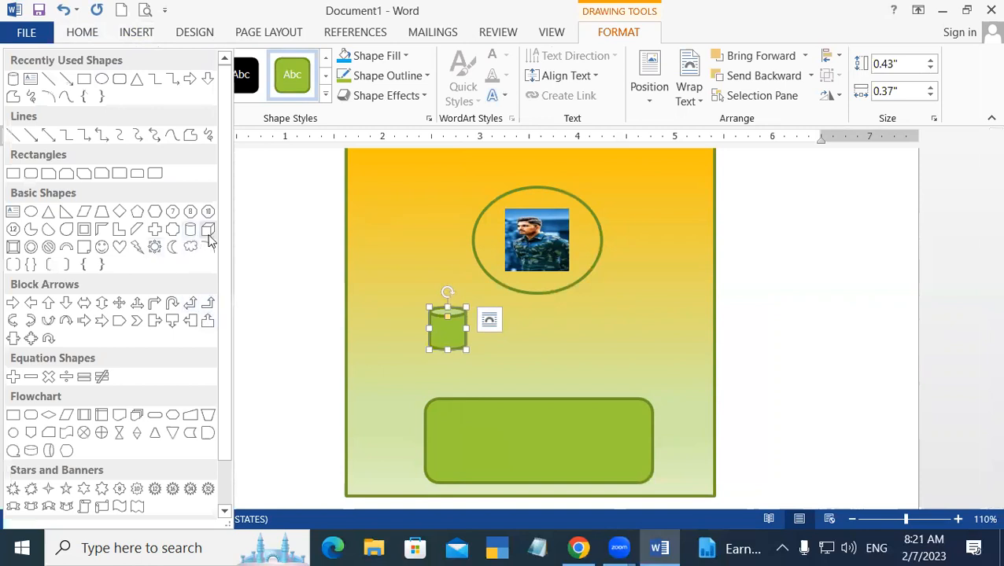
{"action": "left_click", "coordinate": [207, 228]}
{"action": "left_click_drag", "start_coordinate": [503, 305], "coordinate": [546, 352]}
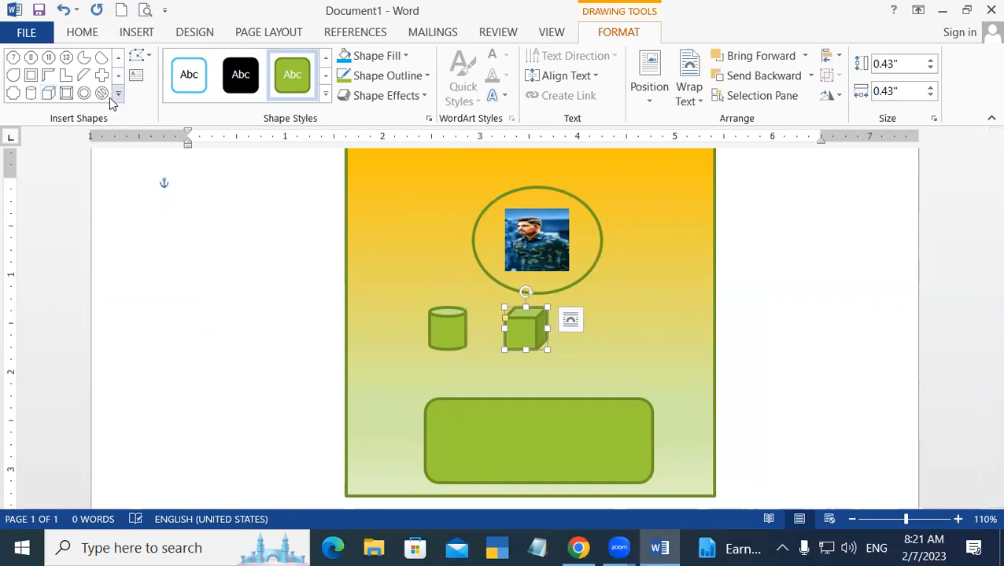
{"action": "left_click", "coordinate": [27, 95]}
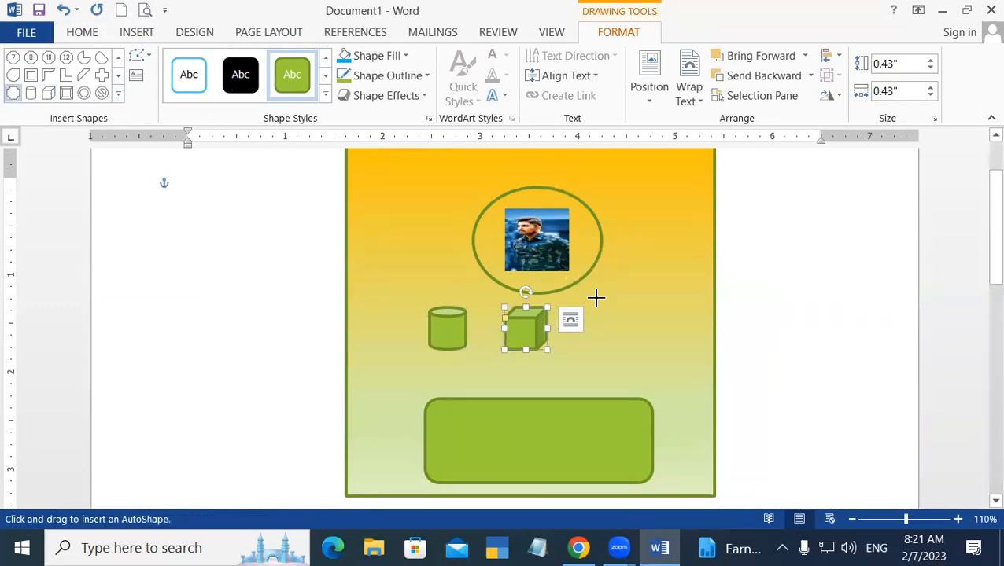
{"action": "left_click_drag", "start_coordinate": [589, 302], "coordinate": [592, 331]}
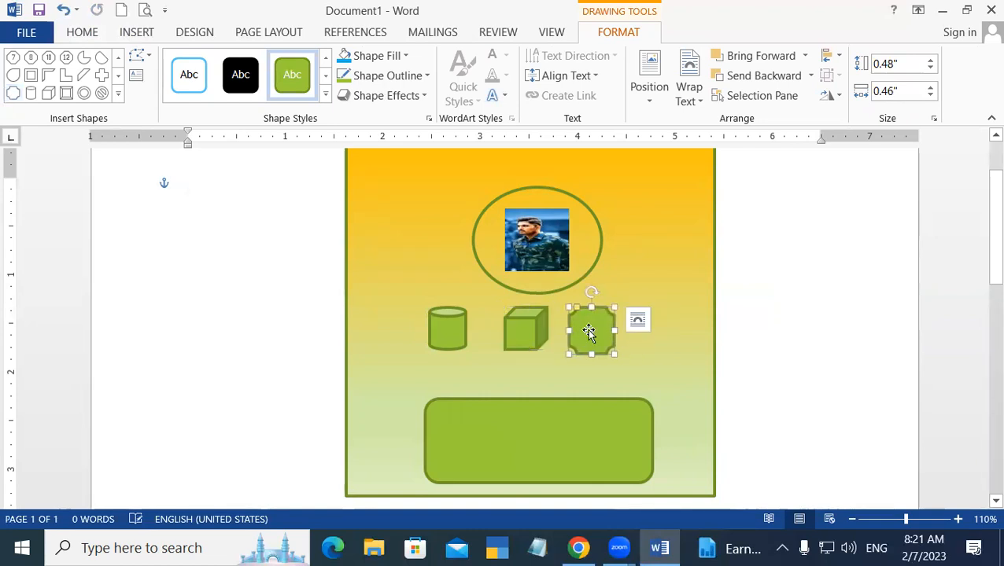
Step: Draw a flowchart triangle (Extract) at the end of the row, to the right of the plaque shape
{"action": "left_click", "coordinate": [118, 96]}
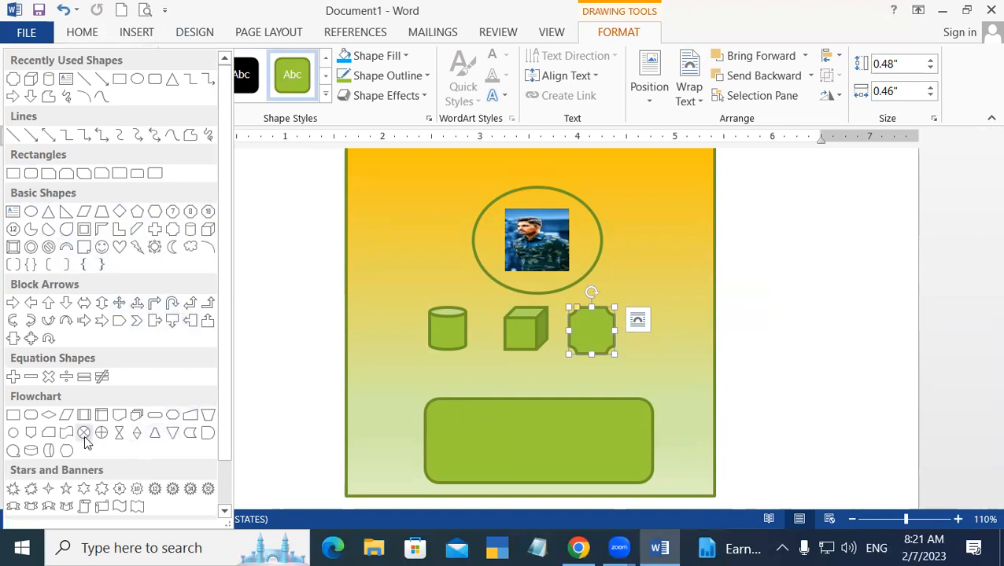
{"action": "left_click", "coordinate": [154, 433]}
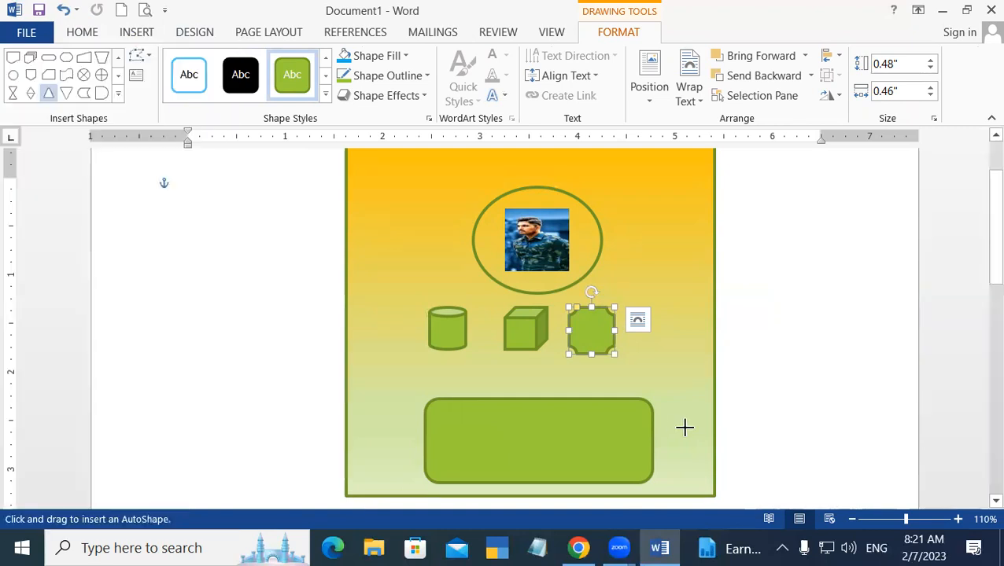
{"action": "left_click_drag", "start_coordinate": [637, 300], "coordinate": [687, 350]}
{"action": "left_click", "coordinate": [656, 250]}
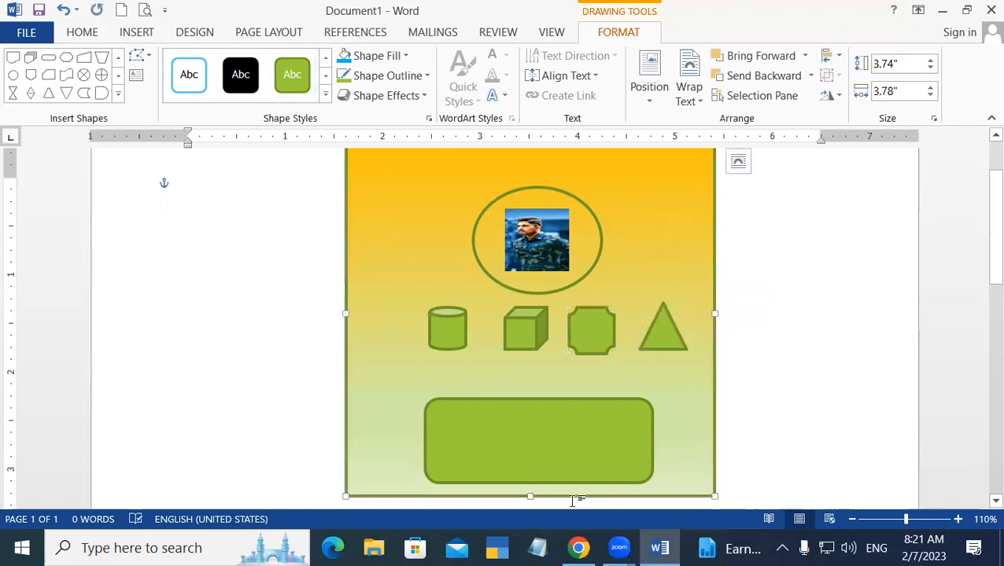
Step: Fill the cylinder, cube, plaque and triangle together with a light blue theme color
{"action": "left_click", "coordinate": [445, 323]}
{"action": "left_click", "coordinate": [508, 341], "text": "shift"}
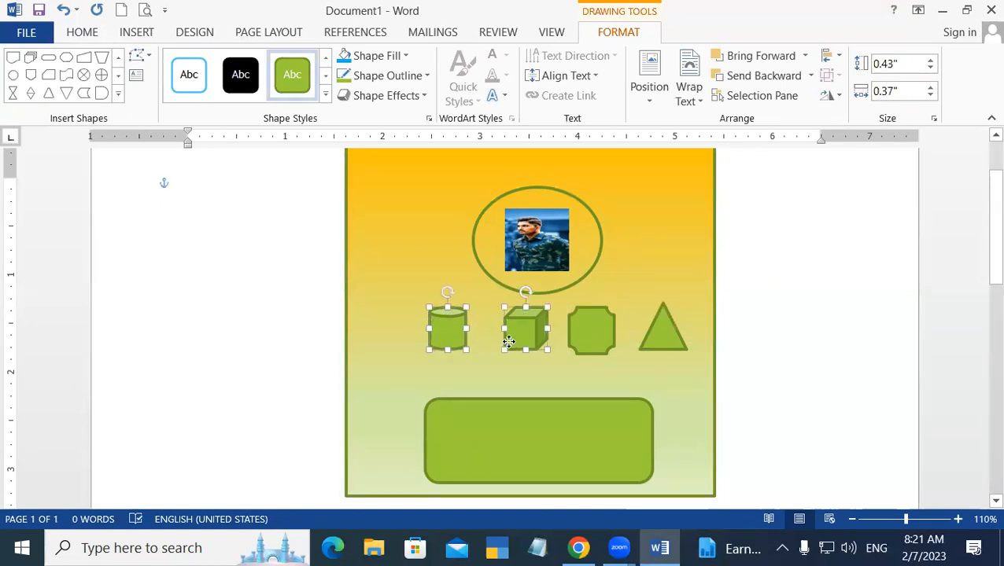
{"action": "left_click", "coordinate": [597, 336], "text": "shift"}
{"action": "left_click", "coordinate": [660, 336], "text": "shift"}
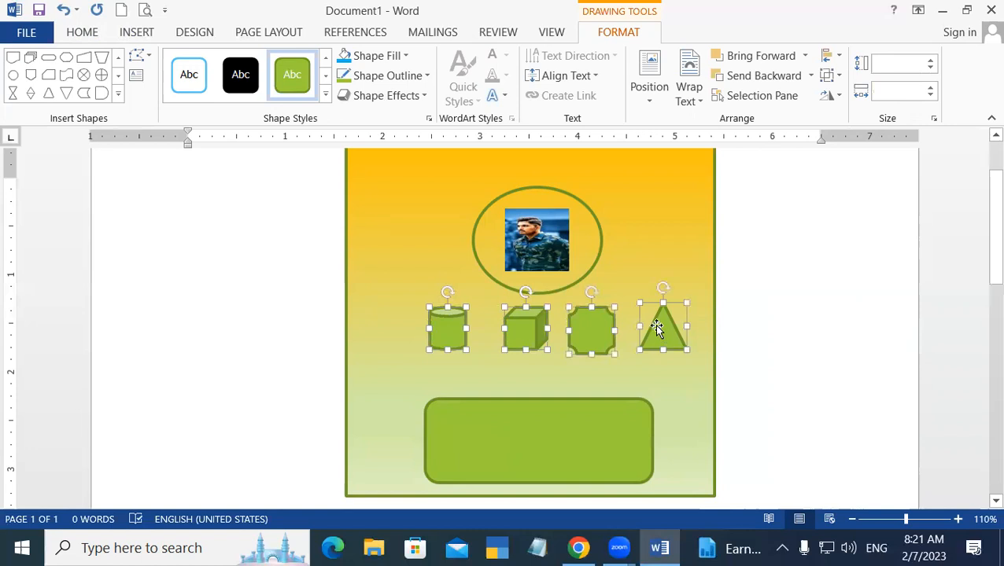
{"action": "left_click", "coordinate": [398, 56]}
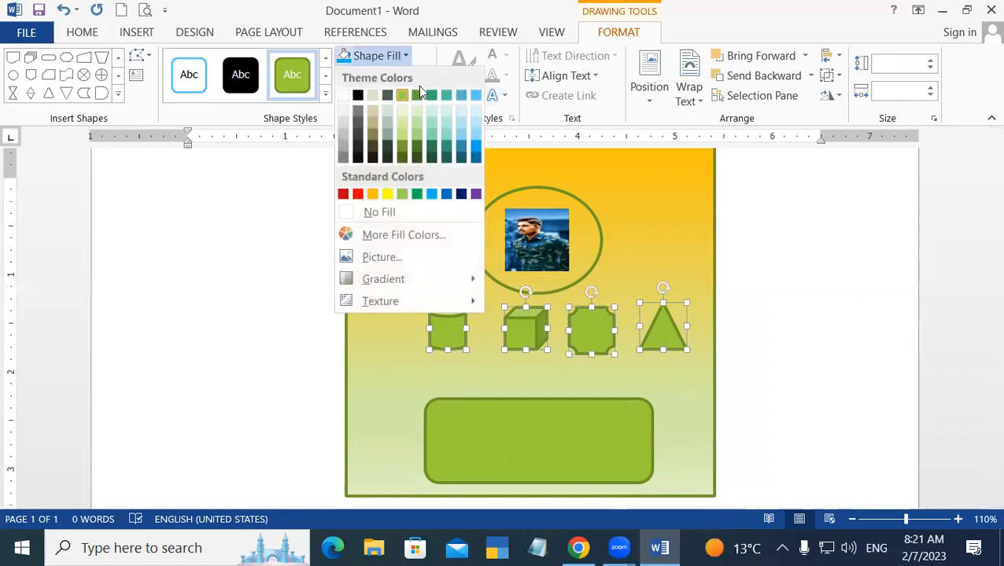
{"action": "left_click", "coordinate": [471, 130]}
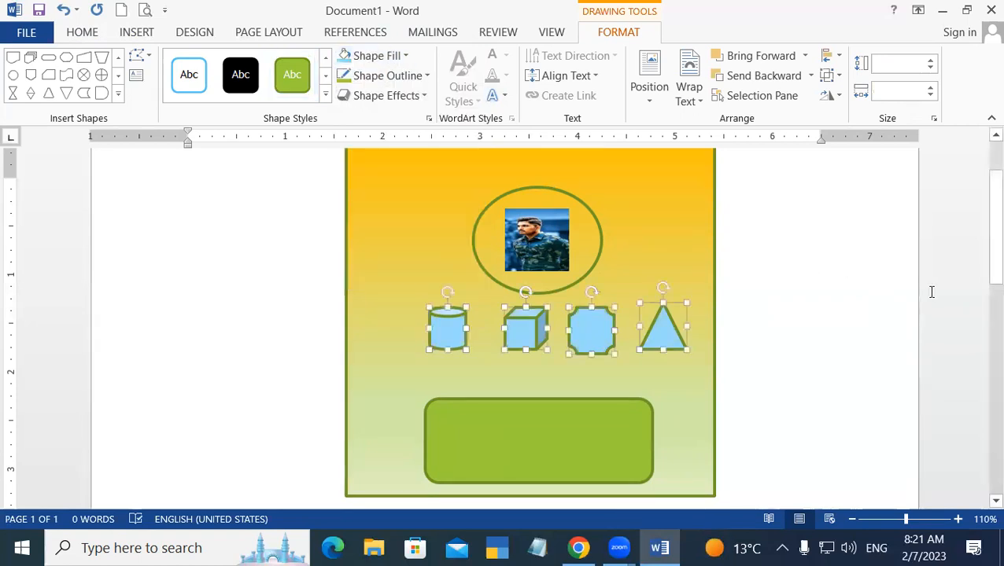
{"action": "left_click", "coordinate": [820, 262]}
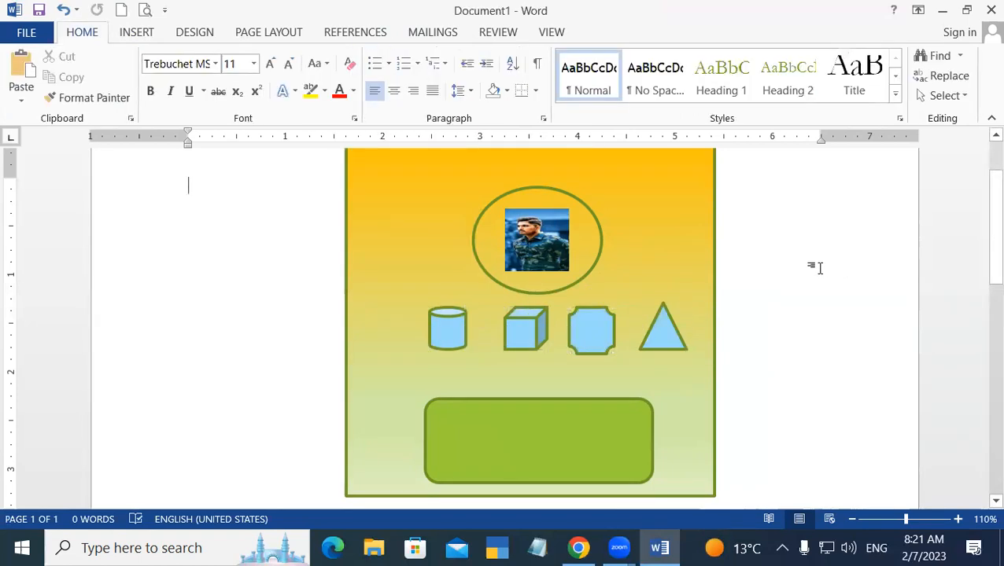
Step: Give the cylinder, cube, plaque and triangle a red outline all at once and deselect them
{"action": "left_click", "coordinate": [455, 335]}
{"action": "left_click", "coordinate": [519, 350], "text": "shift"}
{"action": "left_click", "coordinate": [598, 334], "text": "shift"}
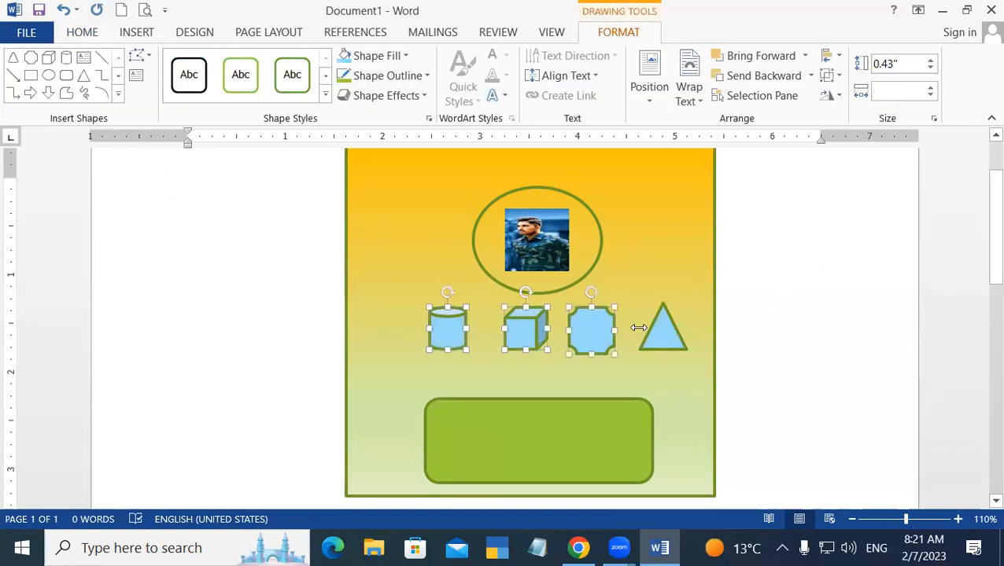
{"action": "left_click", "coordinate": [664, 340], "text": "shift"}
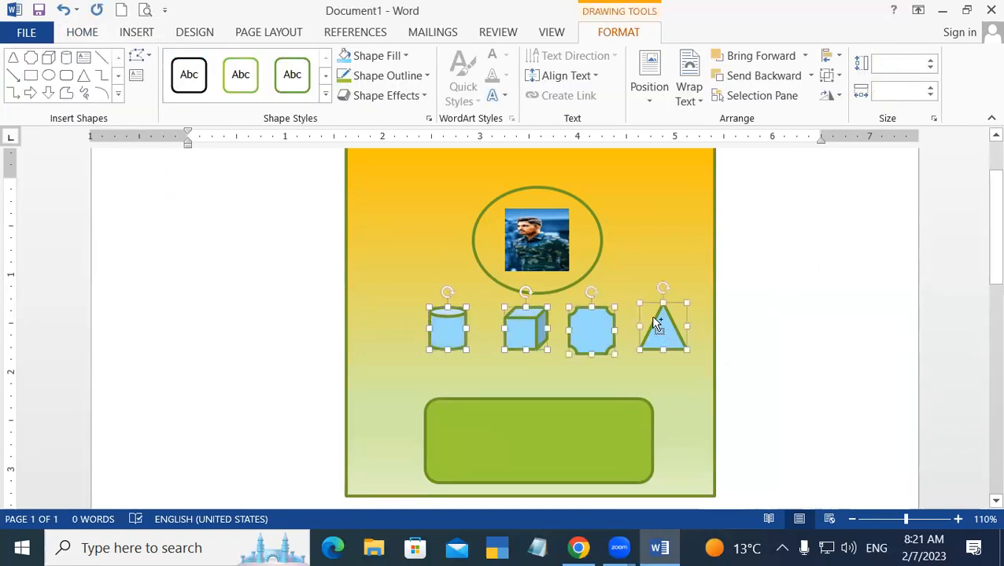
{"action": "left_click", "coordinate": [425, 76]}
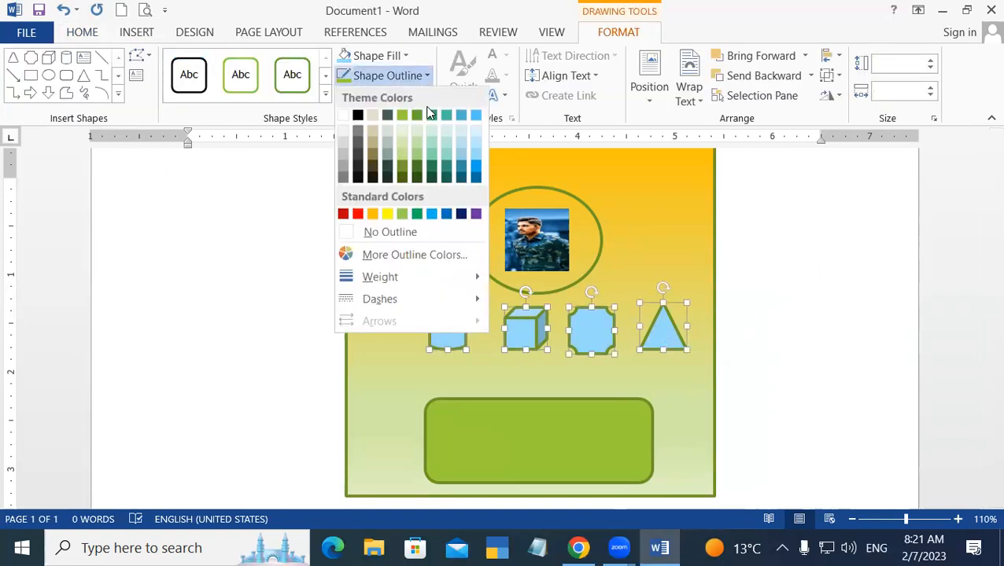
{"action": "left_click", "coordinate": [358, 214]}
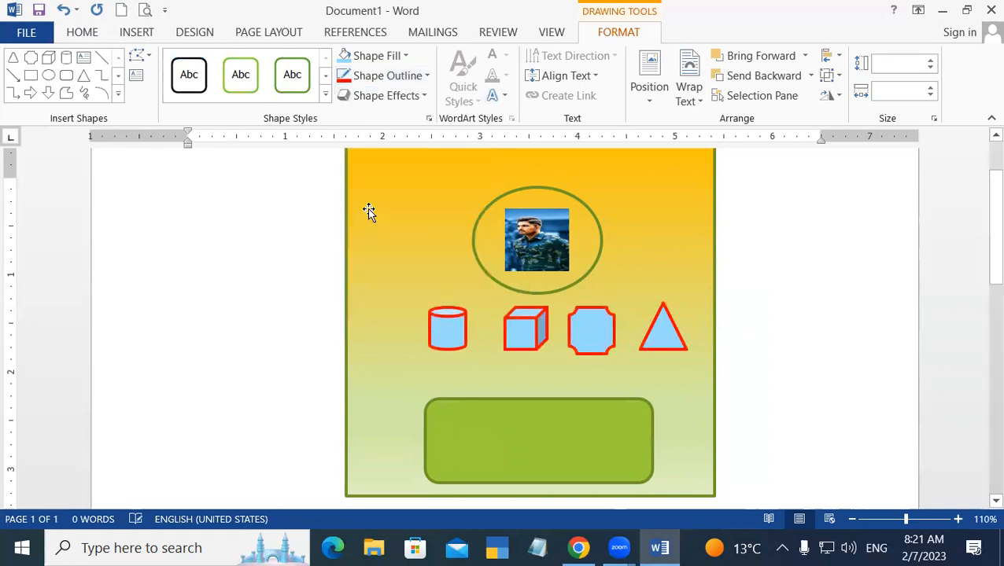
{"action": "left_click", "coordinate": [737, 243]}
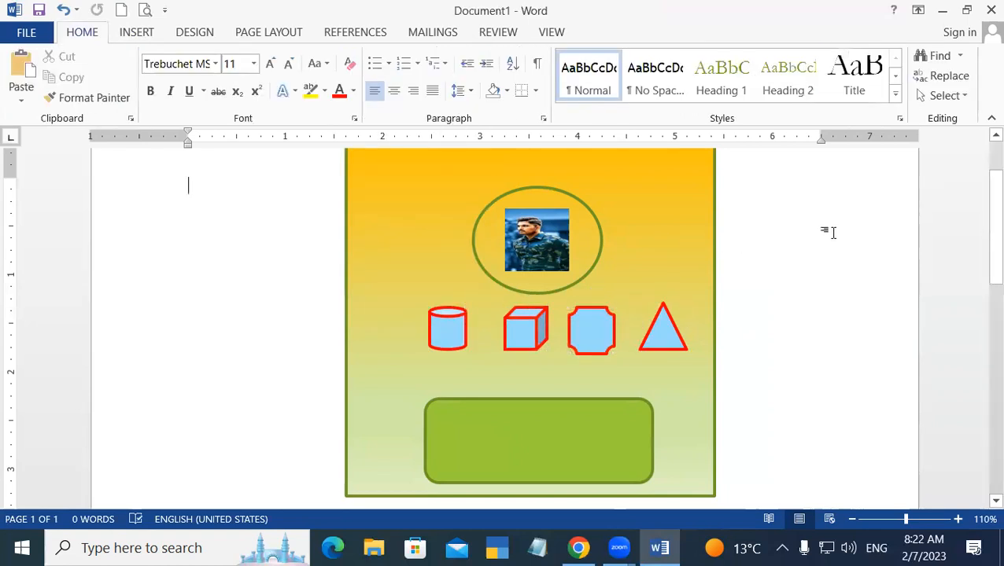
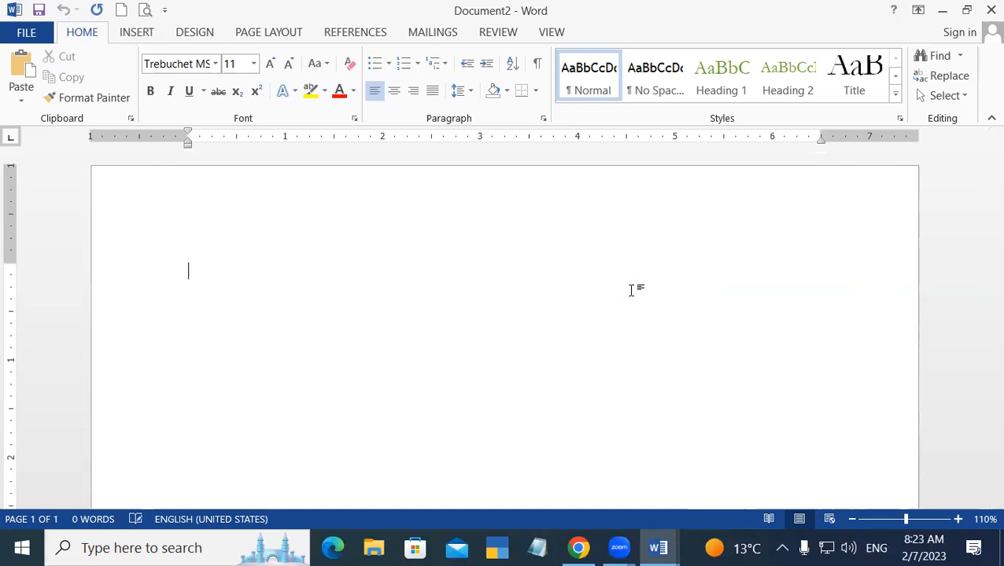
Step: Insert a Vertical Chevron List SmartArt graphic into the blank document
{"action": "left_click", "coordinate": [150, 33]}
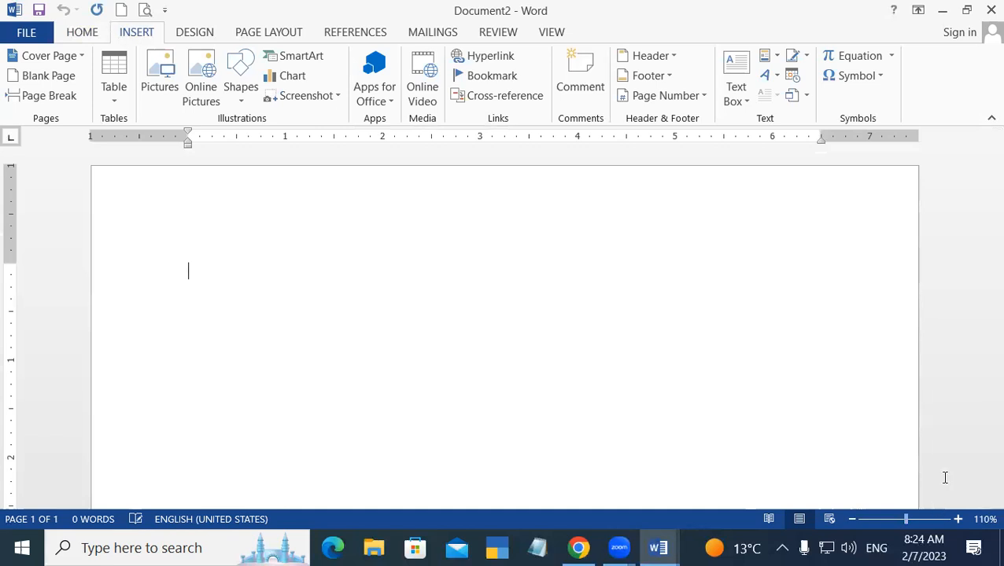
{"action": "left_click", "coordinate": [283, 61]}
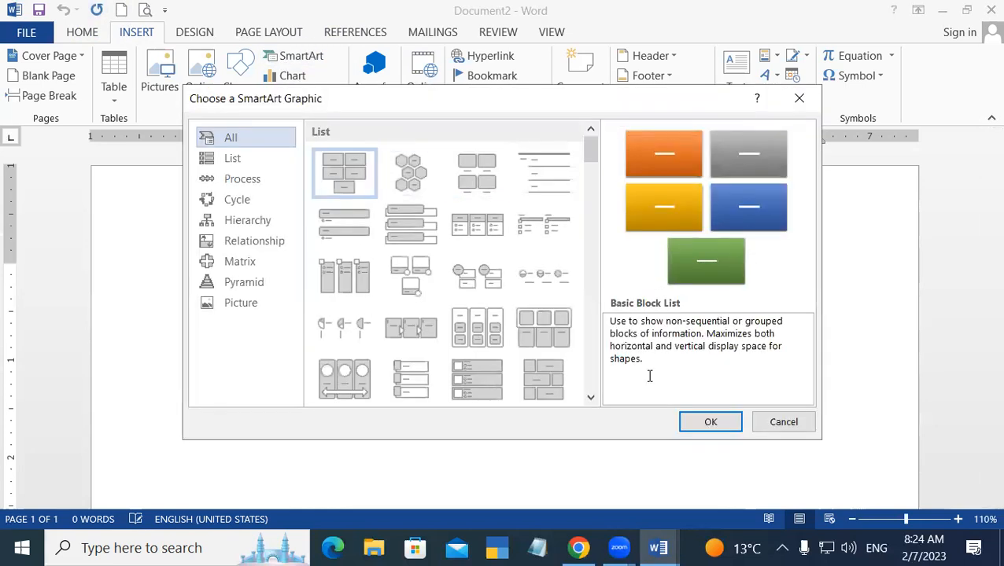
{"action": "left_click_drag", "start_coordinate": [594, 156], "coordinate": [594, 216]}
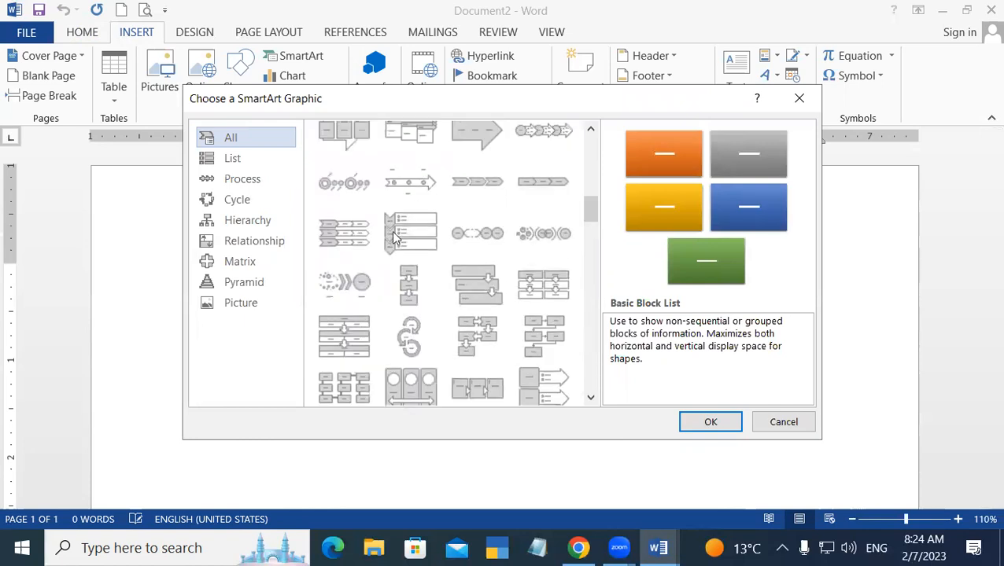
{"action": "left_click", "coordinate": [389, 224]}
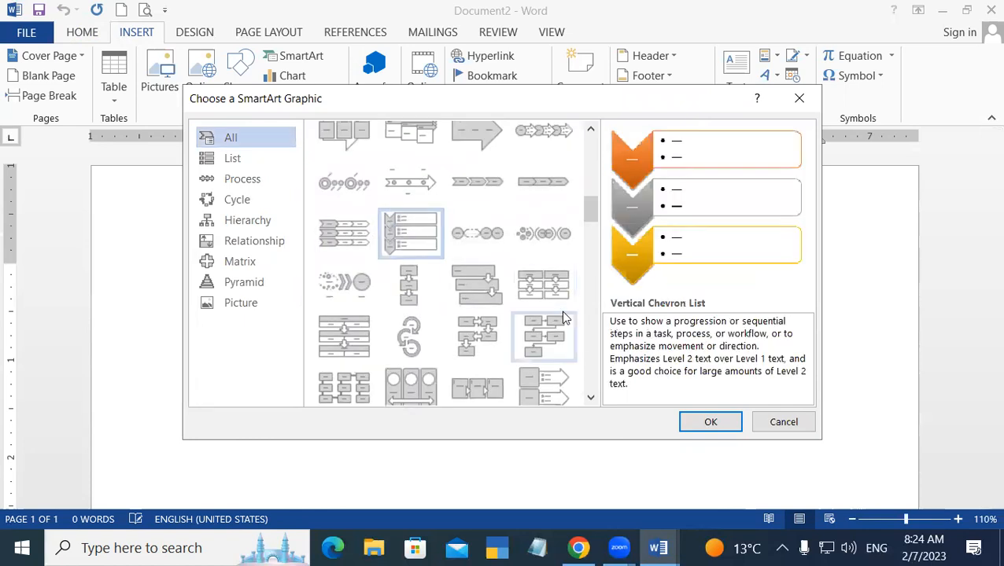
{"action": "left_click", "coordinate": [695, 425]}
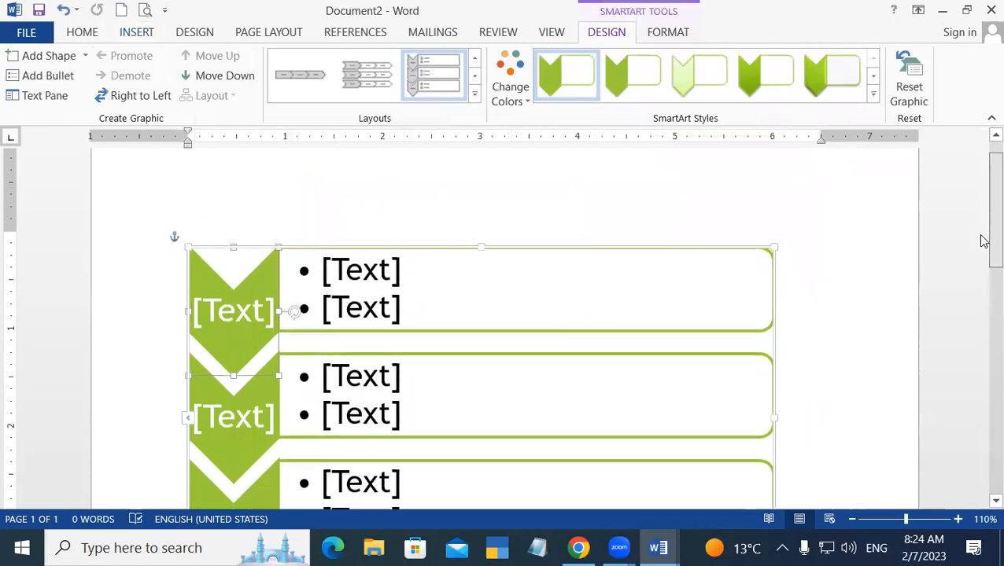
Step: Recolor the chevron list SmartArt with the blue color variation from the Colorful group and deselect it
{"action": "scroll", "coordinate": [983, 239], "scroll_direction": "down", "scroll_amount": 3}
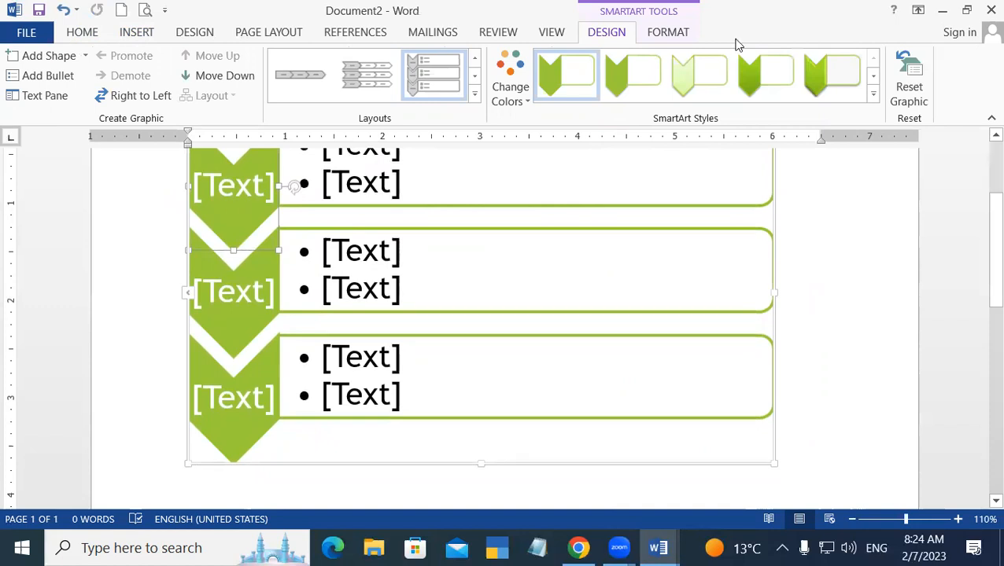
{"action": "left_click", "coordinate": [504, 102]}
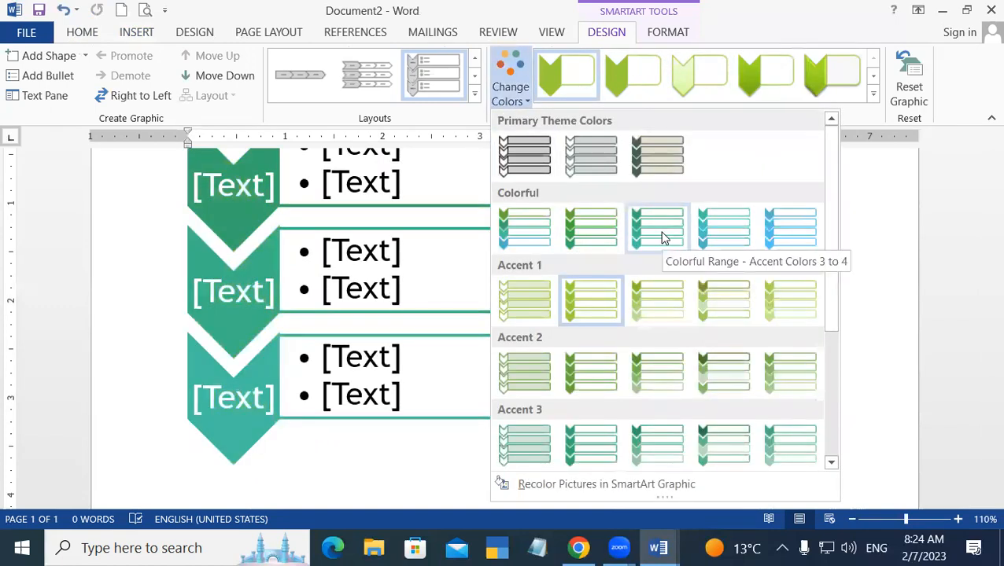
{"action": "key", "text": "Escape"}
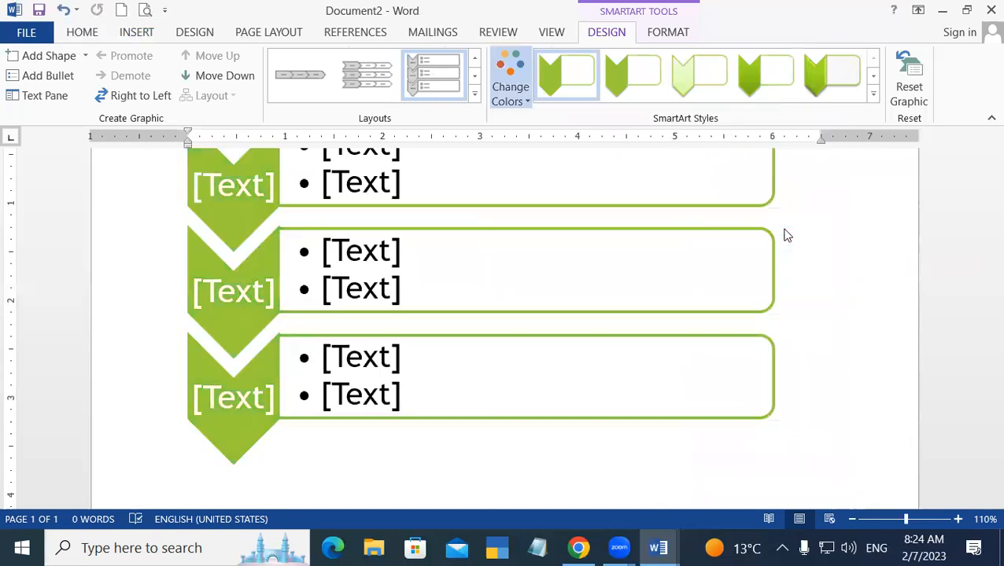
{"action": "left_click", "coordinate": [838, 315]}
{"action": "left_click_drag", "start_coordinate": [980, 268], "coordinate": [981, 223]}
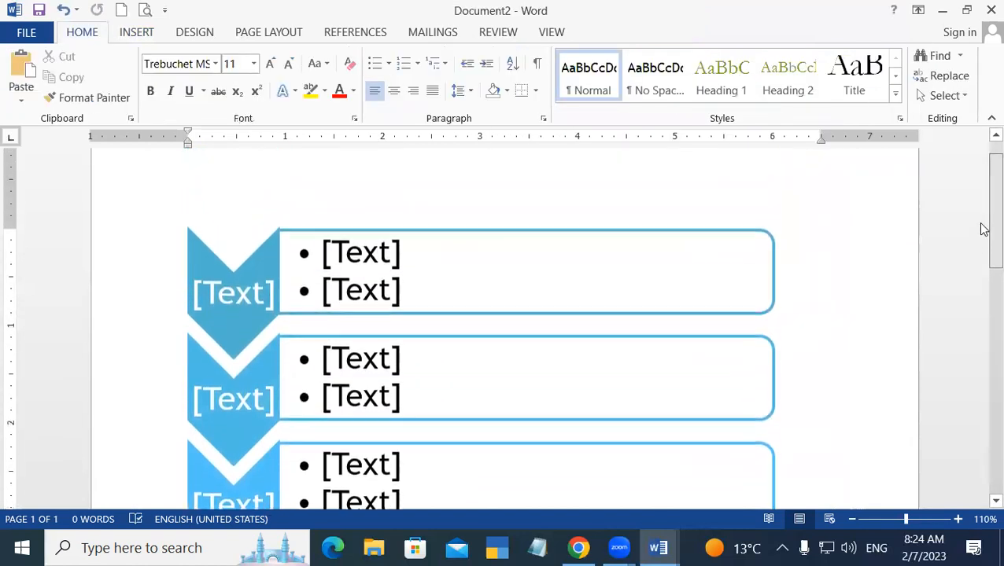
{"action": "left_click", "coordinate": [252, 336]}
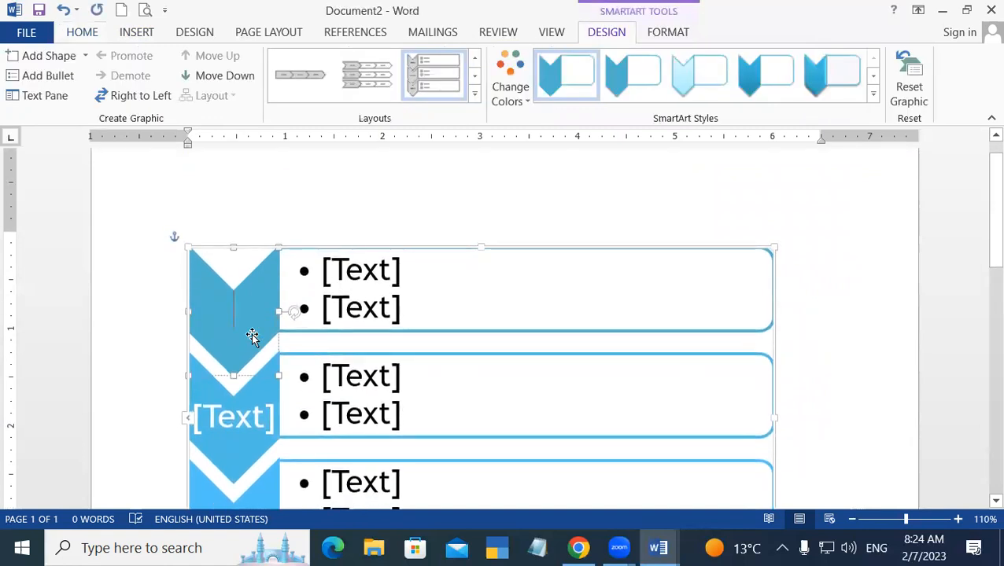
{"action": "left_click", "coordinate": [849, 262]}
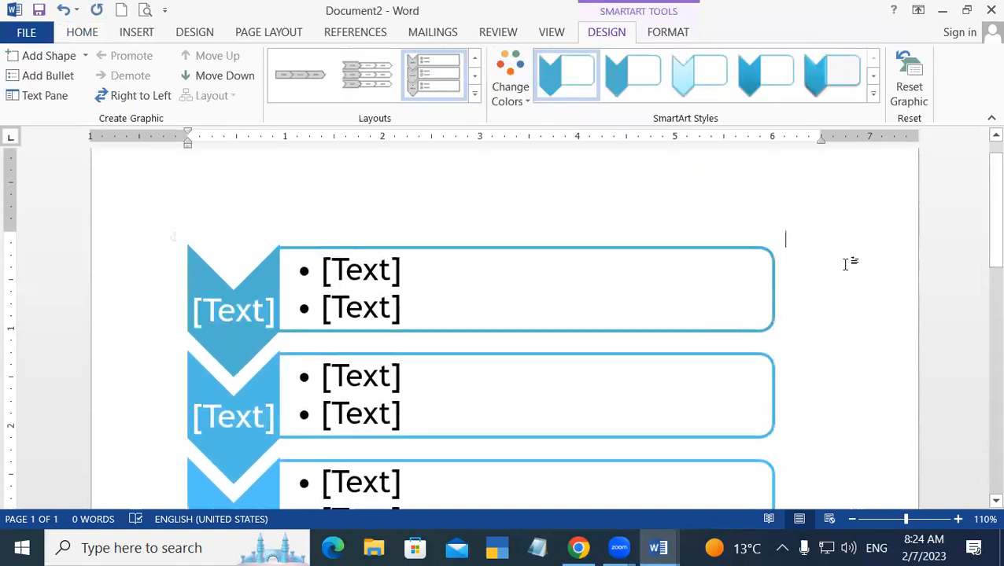
Step: Set the text of the first chevron to font size 11 and black
{"action": "scroll", "coordinate": [583, 416], "scroll_direction": "down", "scroll_amount": 1}
{"action": "scroll", "coordinate": [582, 415], "scroll_direction": "down", "scroll_amount": 2}
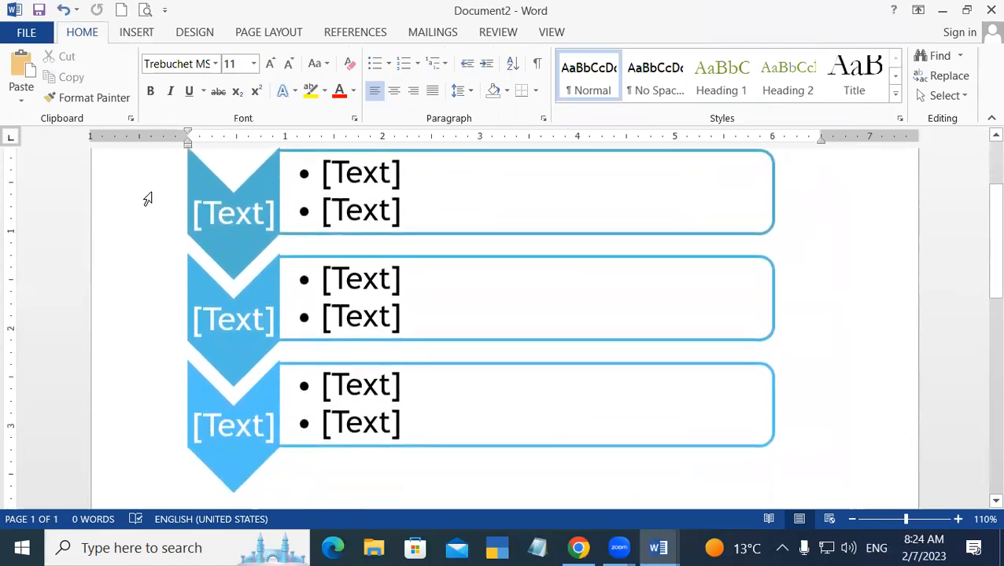
{"action": "left_click", "coordinate": [222, 228]}
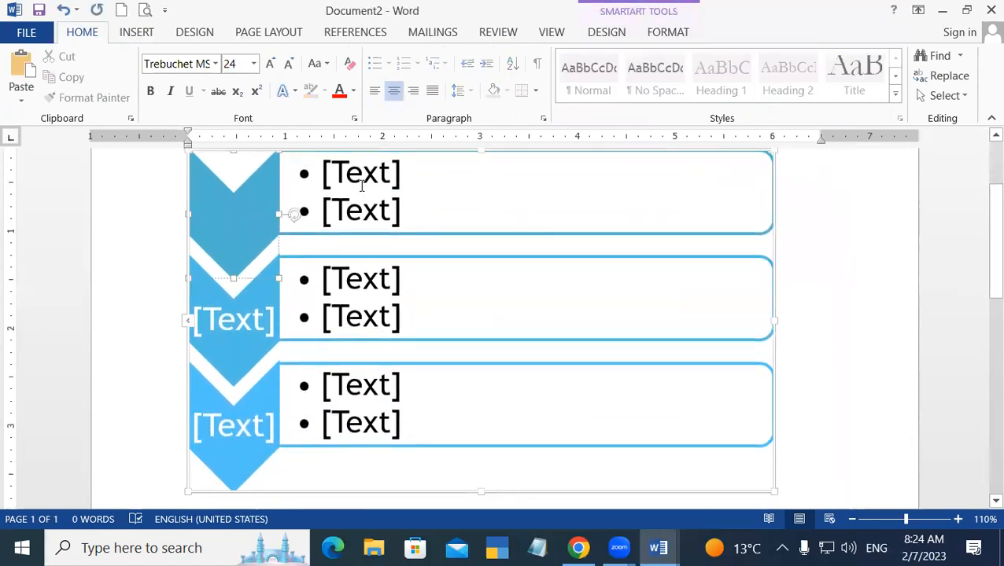
{"action": "left_click", "coordinate": [237, 376]}
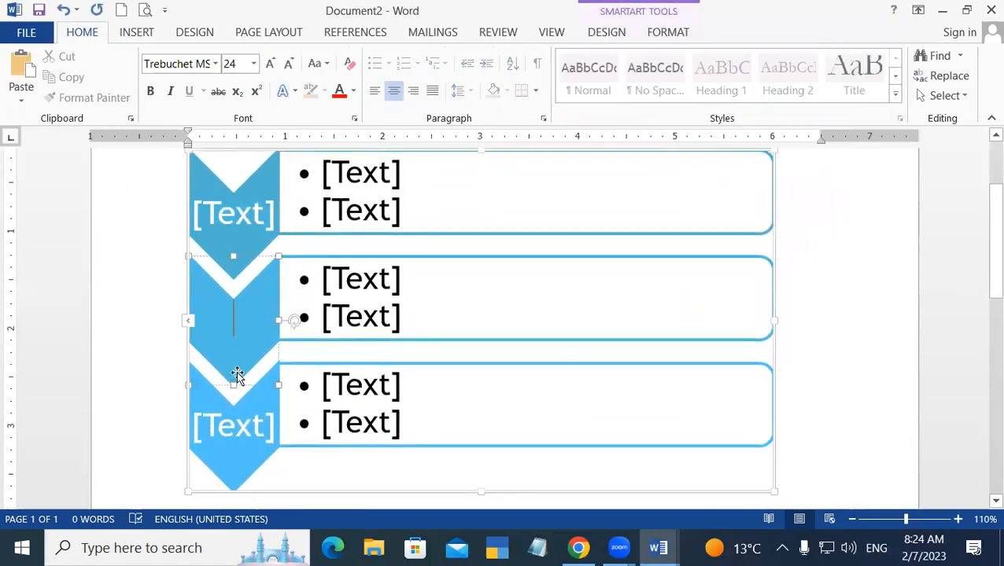
{"action": "left_click", "coordinate": [238, 211]}
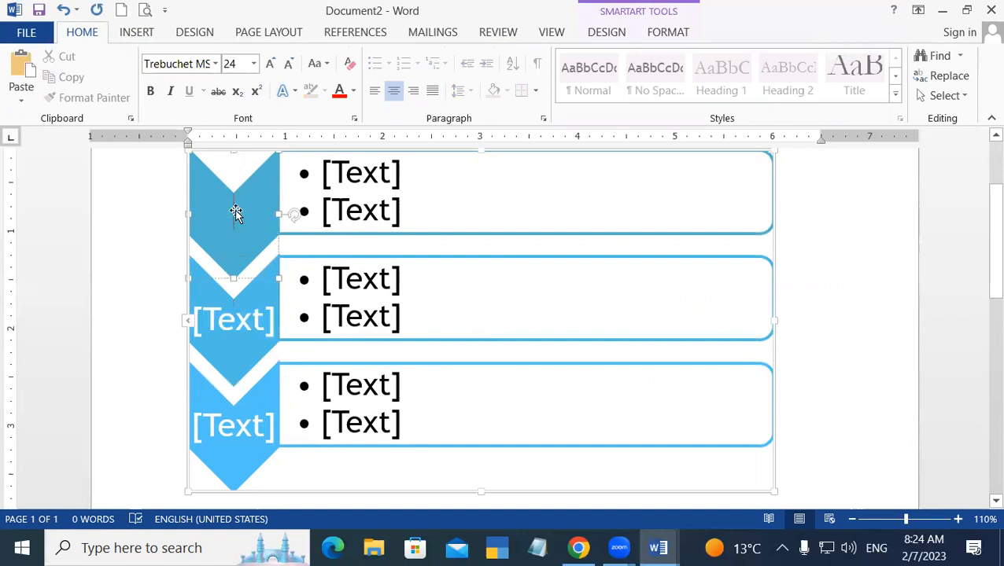
{"action": "left_click", "coordinate": [253, 64]}
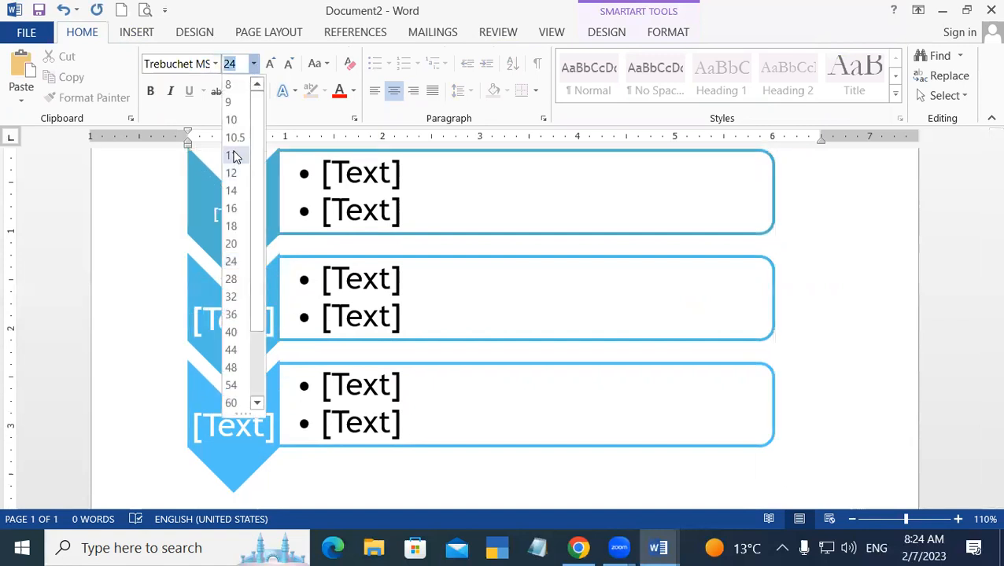
{"action": "left_click", "coordinate": [233, 155]}
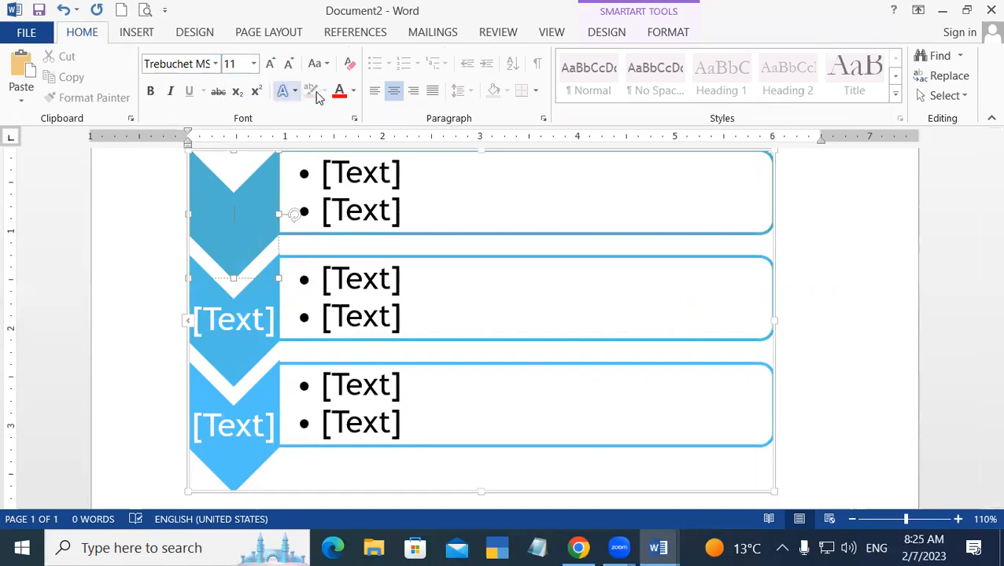
{"action": "left_click", "coordinate": [354, 92]}
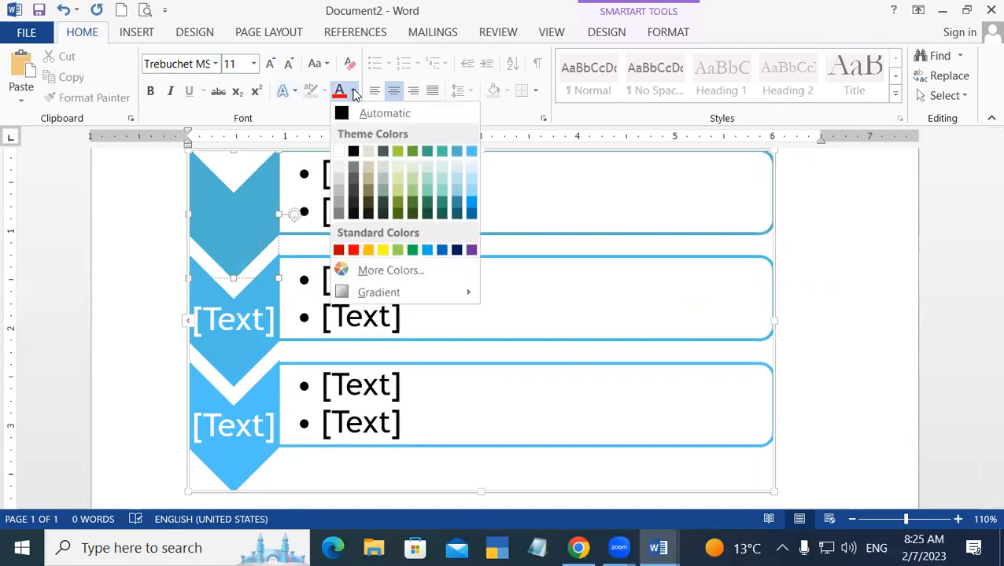
{"action": "left_click", "coordinate": [353, 151]}
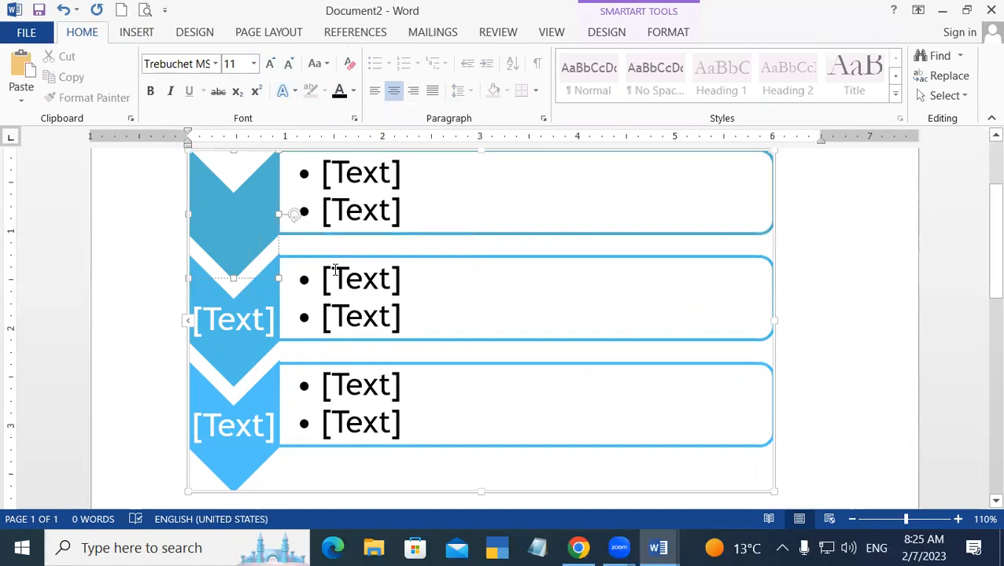
Step: Enter "On the Basis of Purpose" as the text of the first chevron
{"action": "type", "text": "O"}
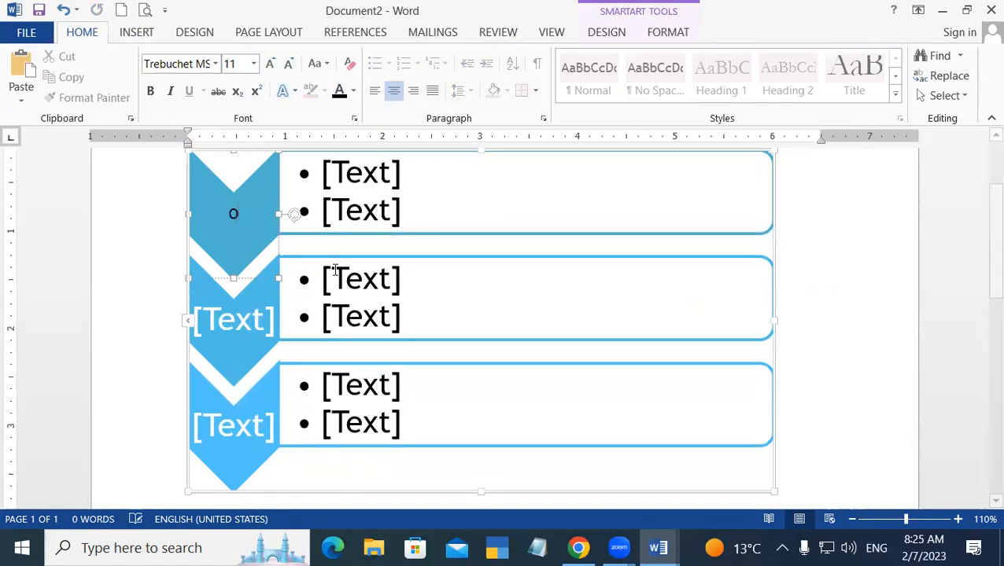
{"action": "type", "text": "n t"}
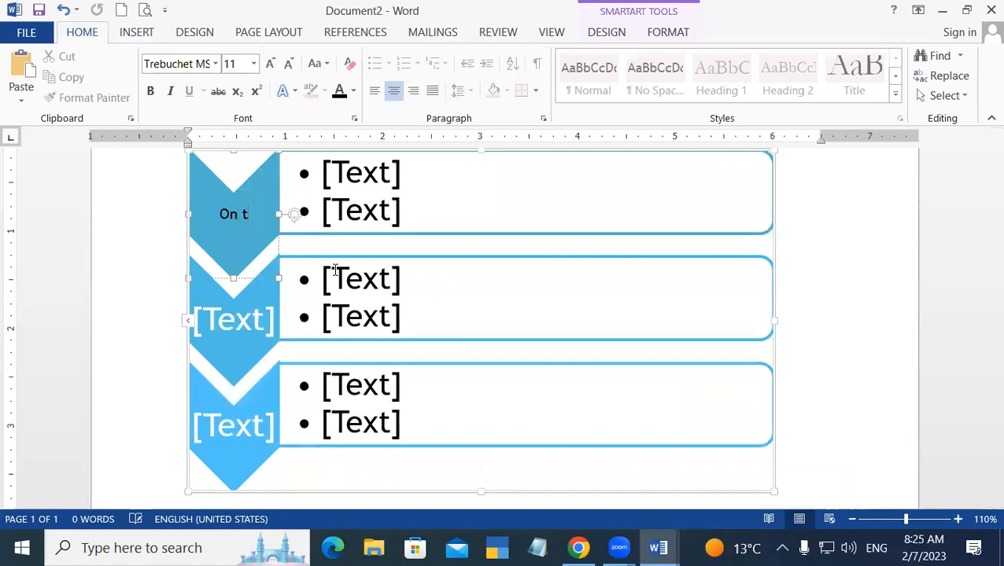
{"action": "type", "text": "he Basis"}
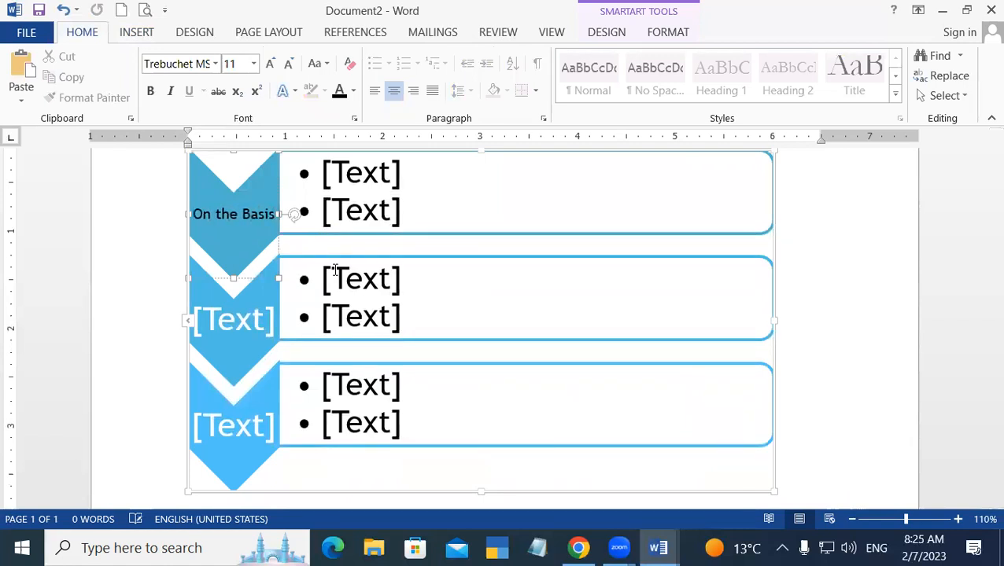
{"action": "type", "text": " of "}
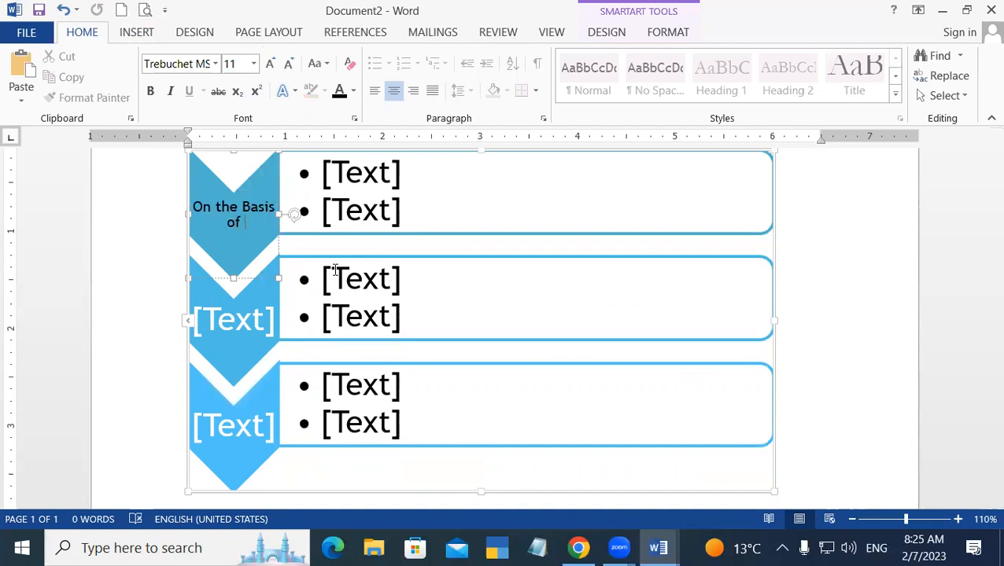
{"action": "type", "text": "Purpose"}
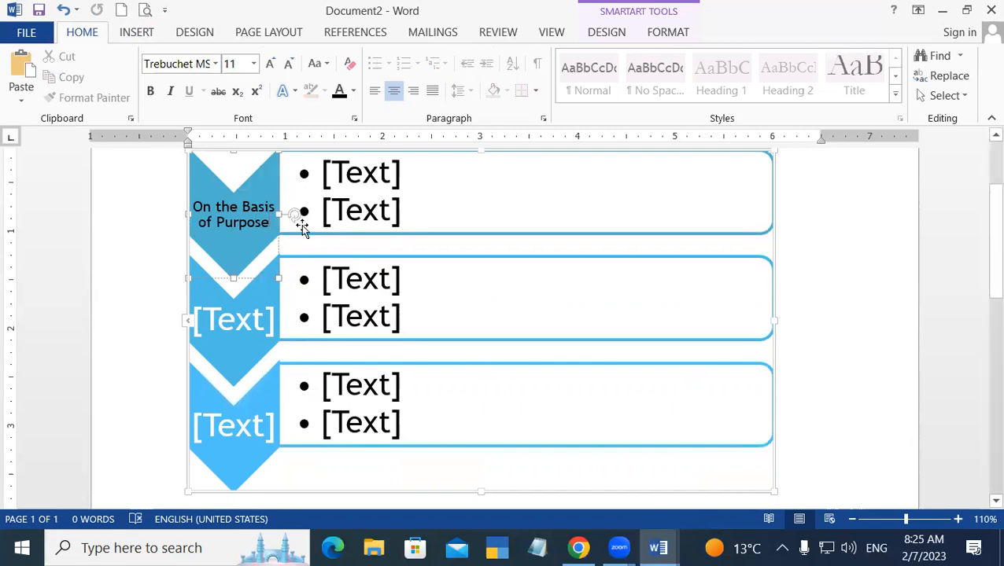
Step: Fill the two bullets beside the first chevron with "general" and "special"
{"action": "left_click", "coordinate": [374, 169]}
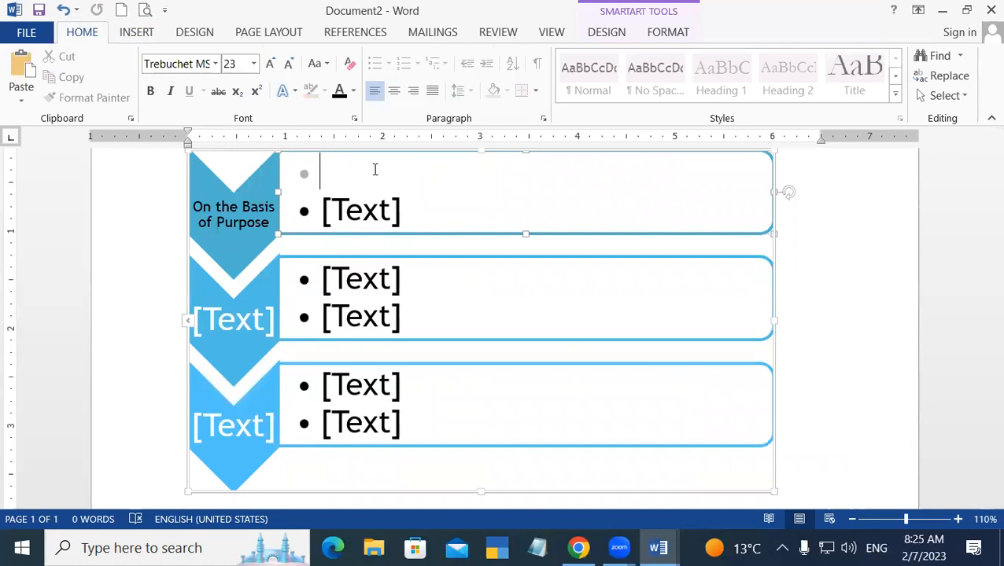
{"action": "type", "text": "general"}
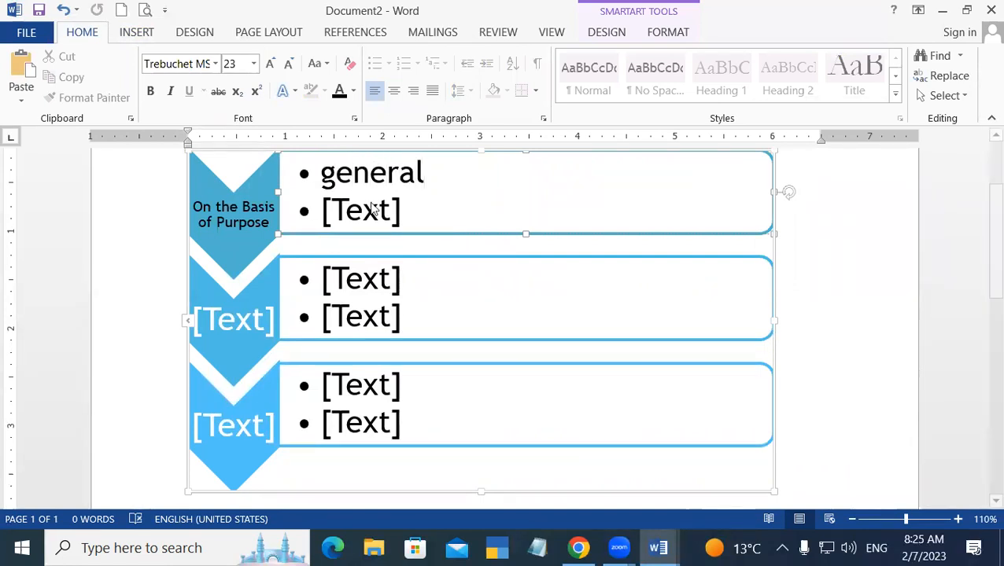
{"action": "left_click", "coordinate": [370, 204]}
{"action": "type", "text": "s"}
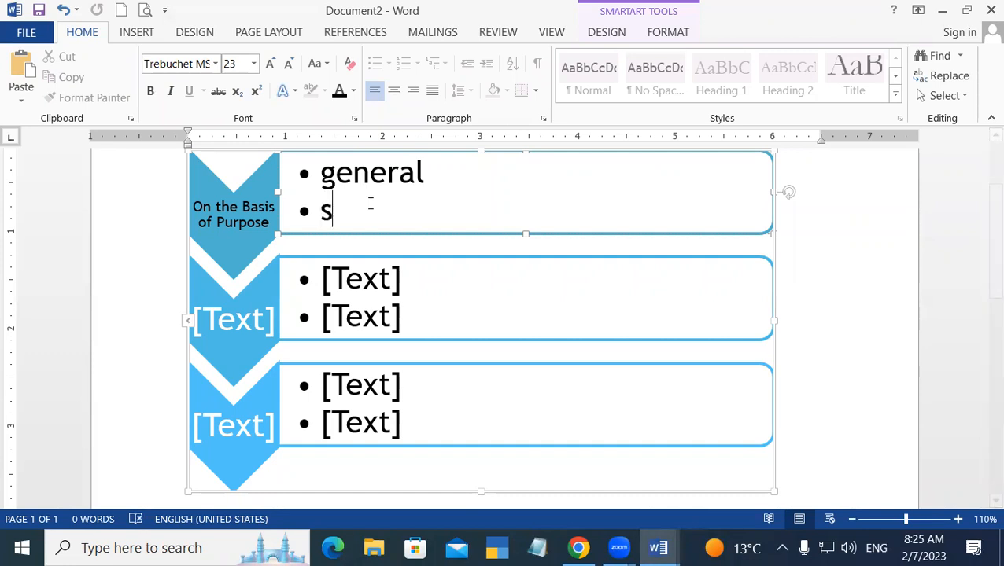
{"action": "type", "text": "pecial"}
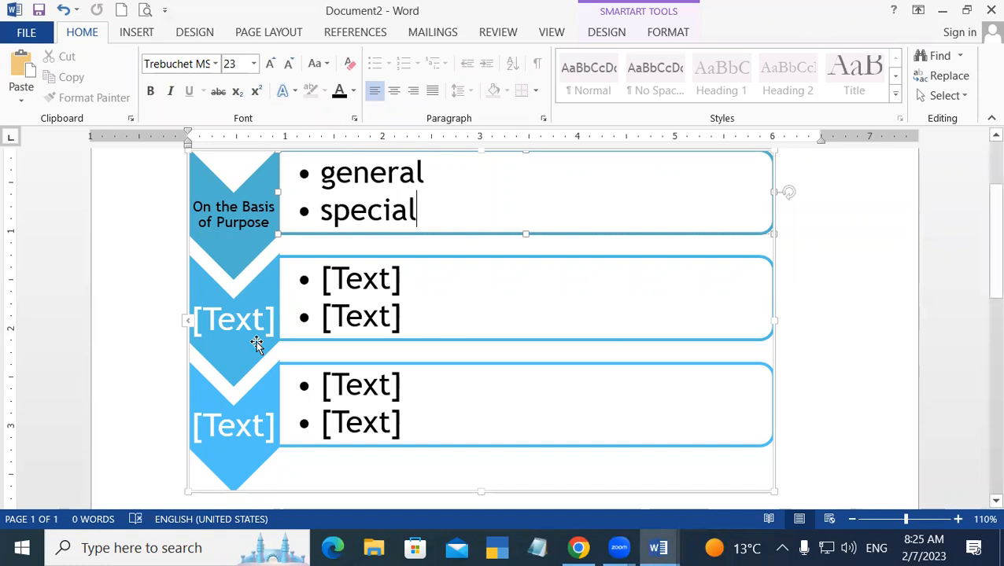
Step: Set the second chevron's text to font size 11 and enter "On the basis of Technology" in it
{"action": "left_click", "coordinate": [231, 320]}
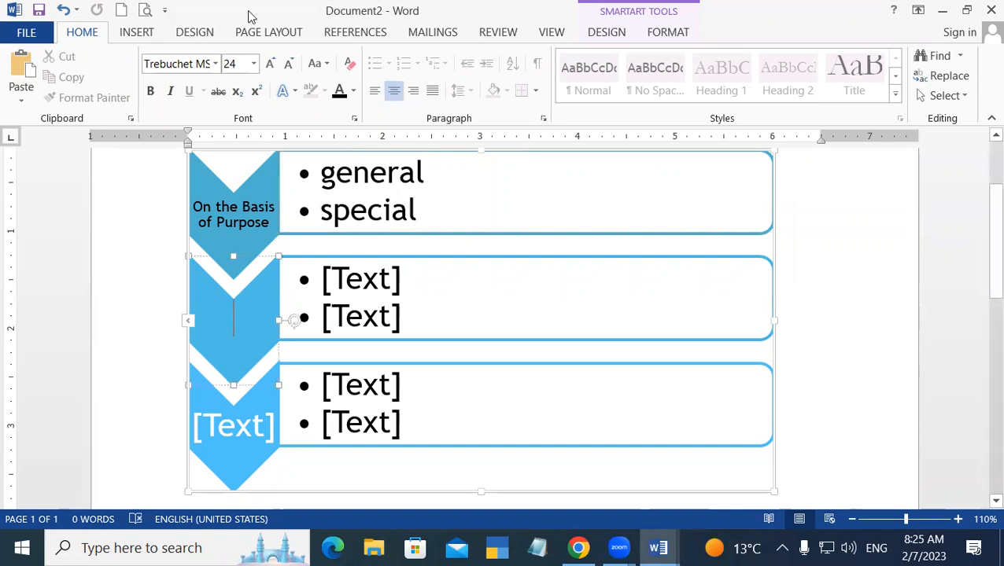
{"action": "left_click", "coordinate": [253, 63]}
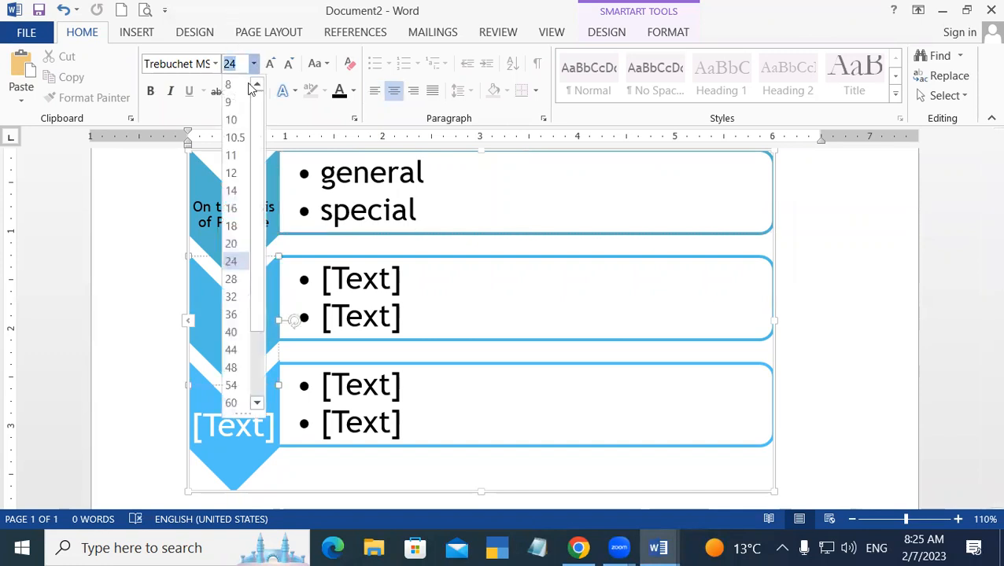
{"action": "left_click", "coordinate": [236, 156]}
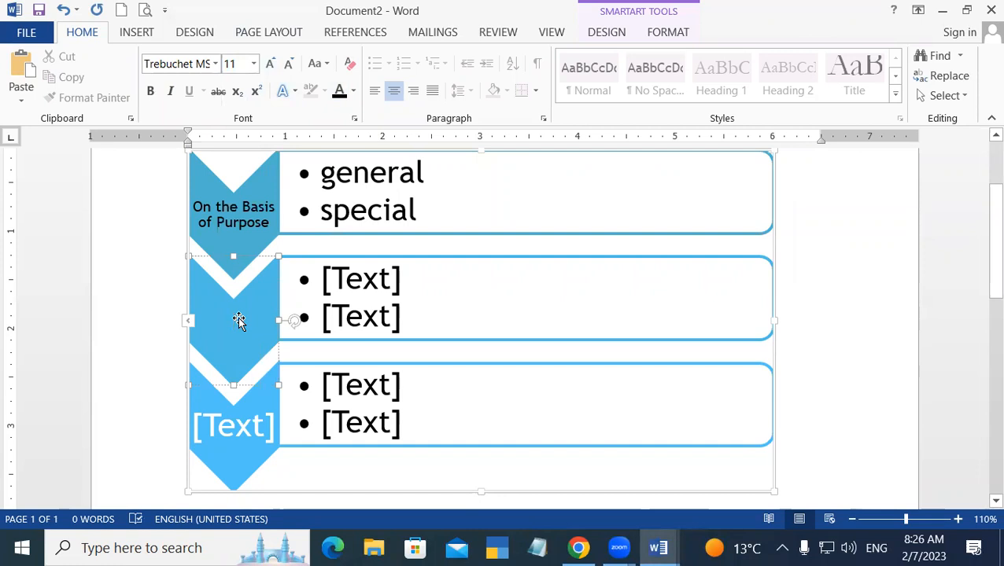
{"action": "type", "text": "On the ba"}
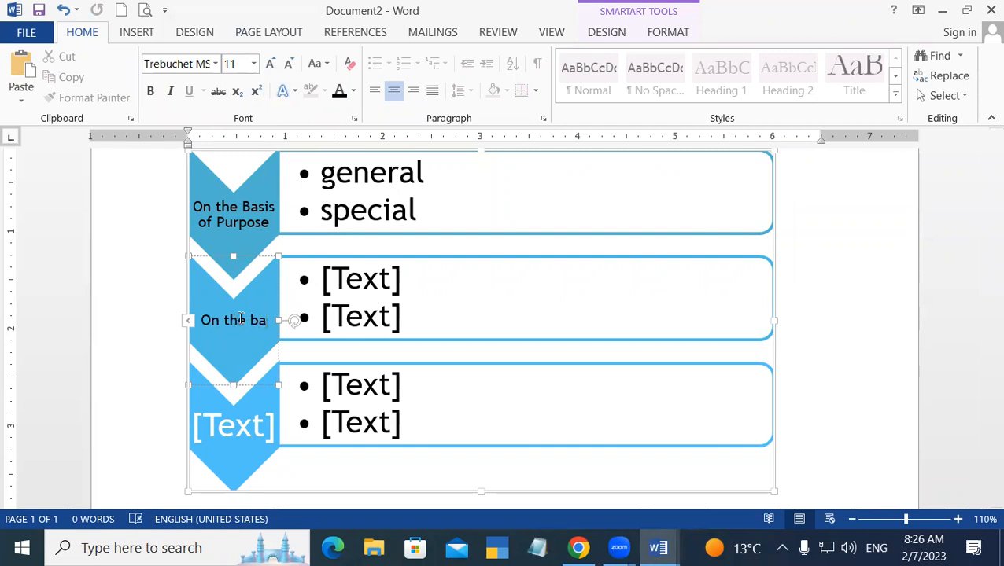
{"action": "type", "text": "sis of"}
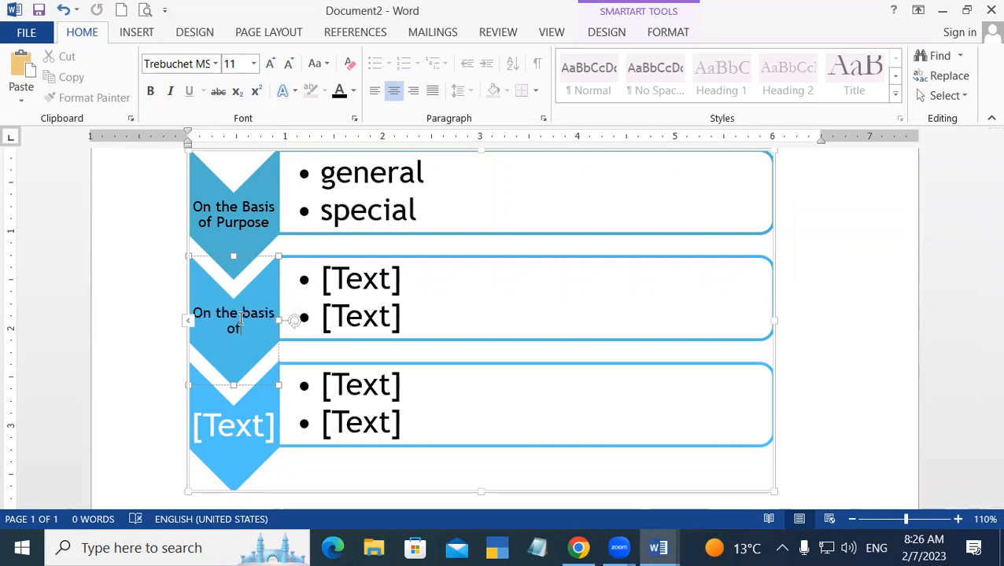
{"action": "type", "text": " Technolo"}
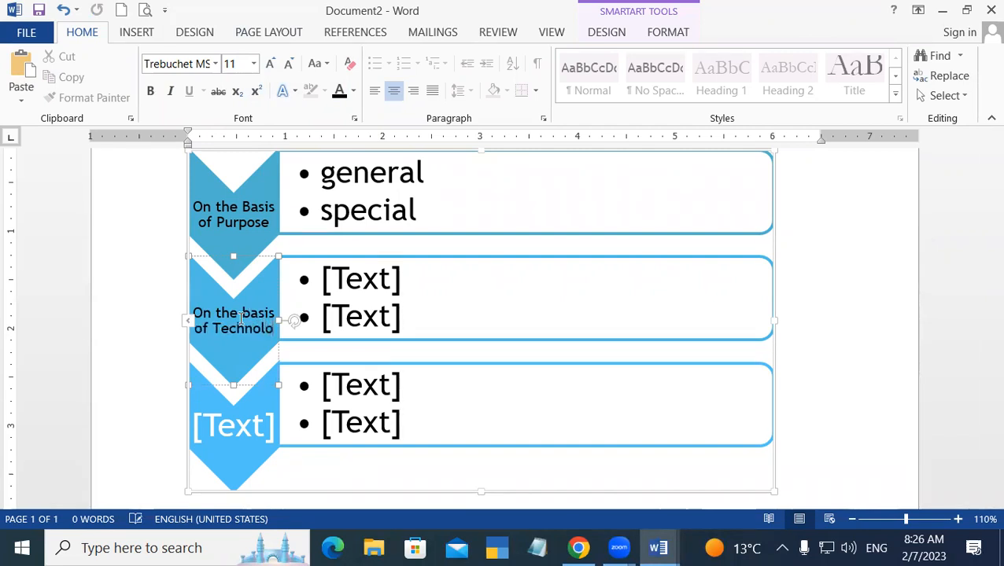
{"action": "type", "text": "gy"}
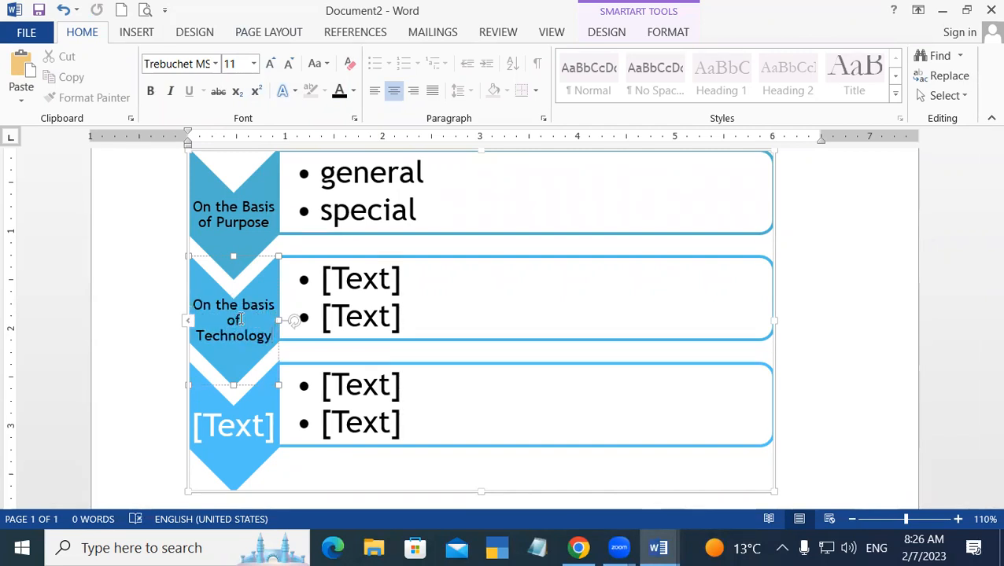
Step: Place the text cursor in the first bullet beside the second chevron
{"action": "left_click", "coordinate": [370, 271]}
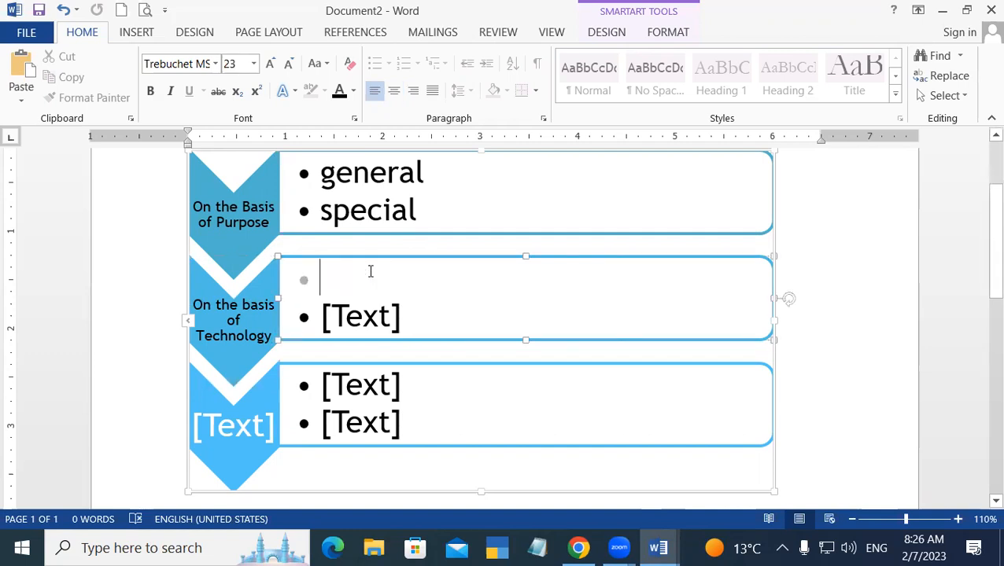
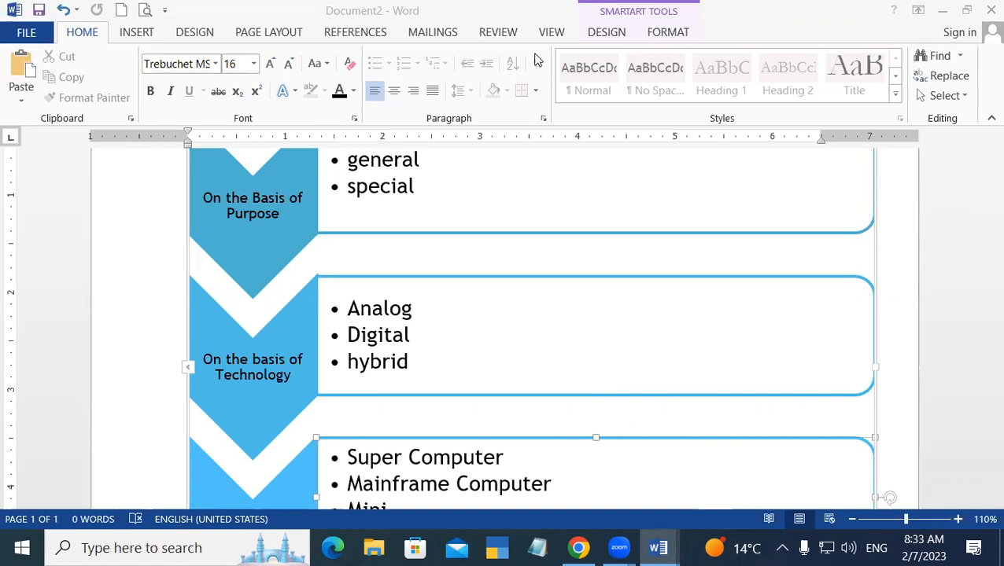
{"action": "left_click", "coordinate": [516, 282]}
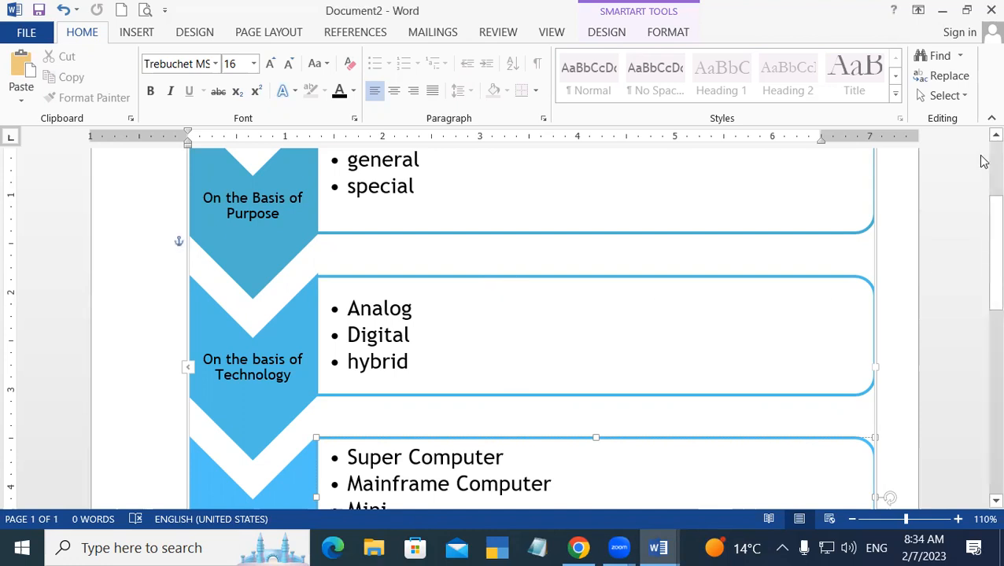
{"action": "left_click_drag", "start_coordinate": [979, 254], "coordinate": [979, 285]}
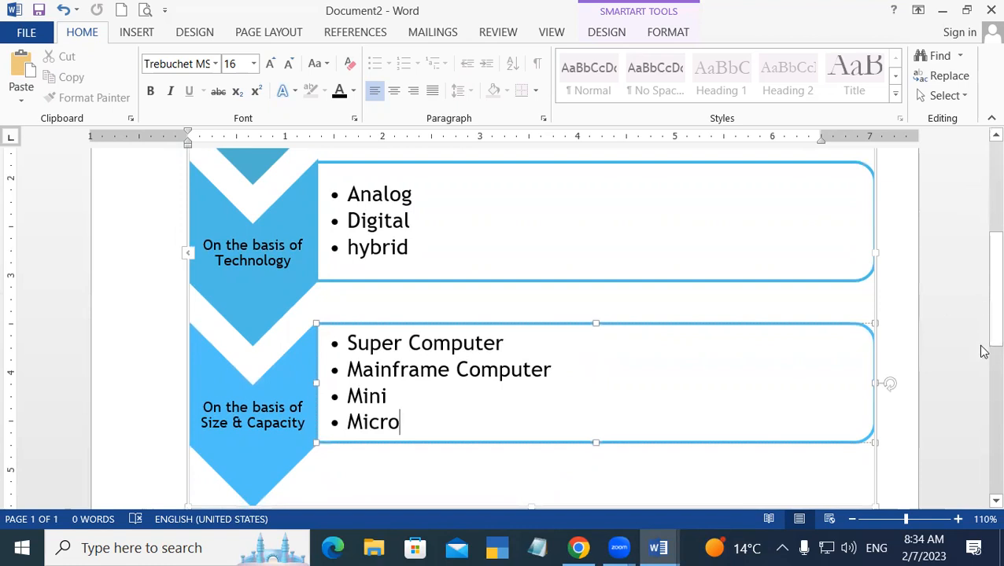
{"action": "scroll", "coordinate": [981, 243], "scroll_direction": "up", "scroll_amount": 4}
{"action": "scroll", "coordinate": [982, 242], "scroll_direction": "up", "scroll_amount": 1}
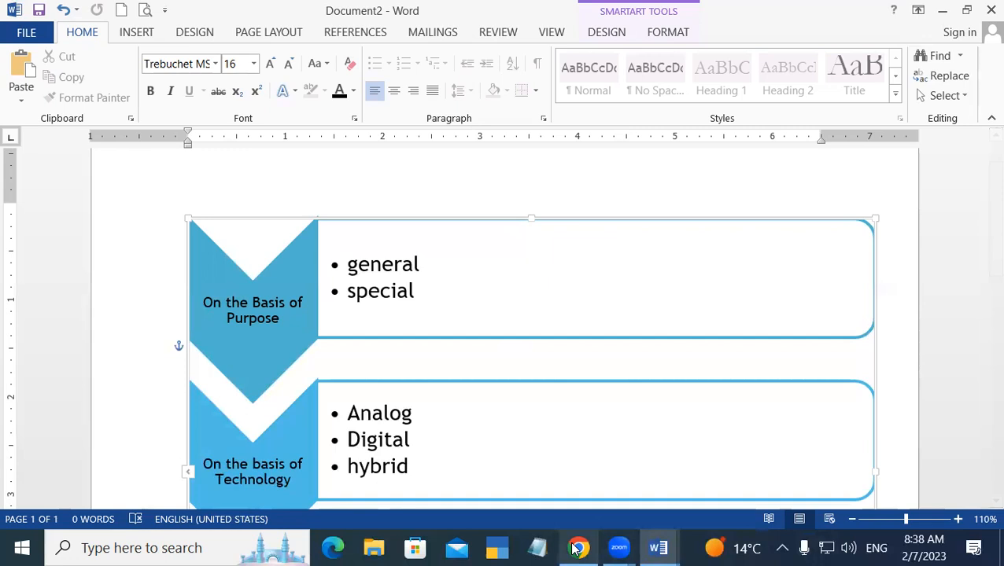
{"action": "left_click", "coordinate": [577, 548]}
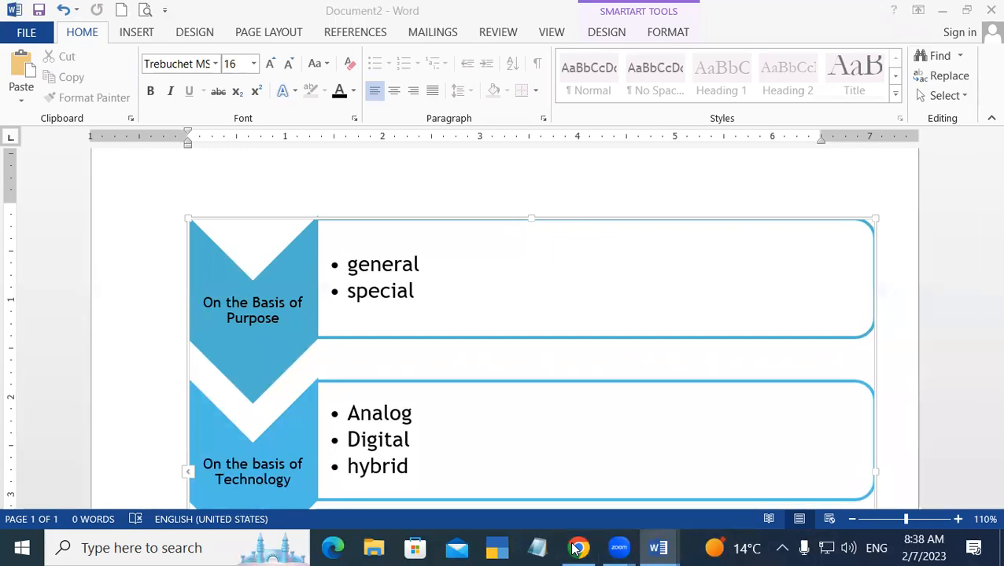
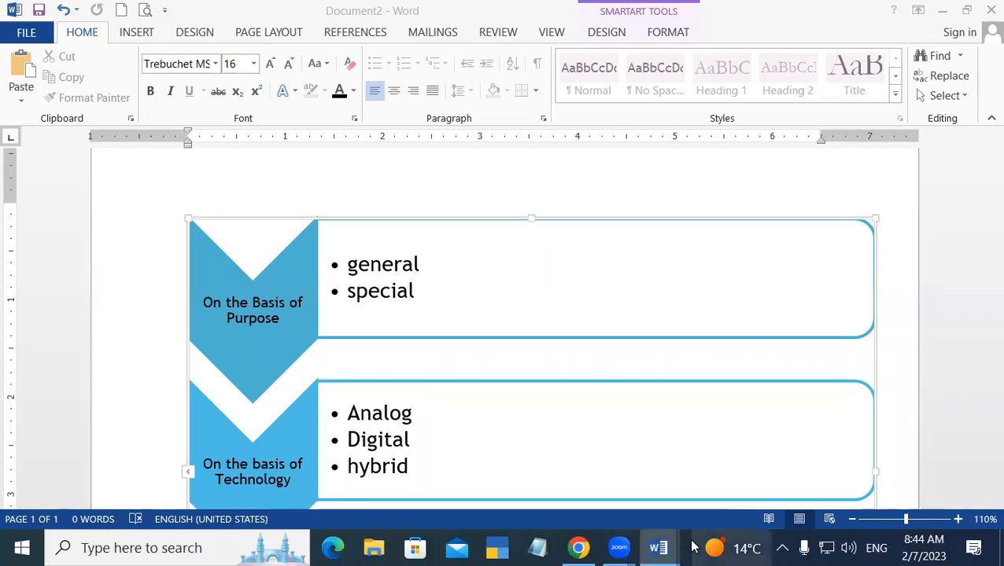
{"action": "mouse_move", "coordinate": [692, 546]}
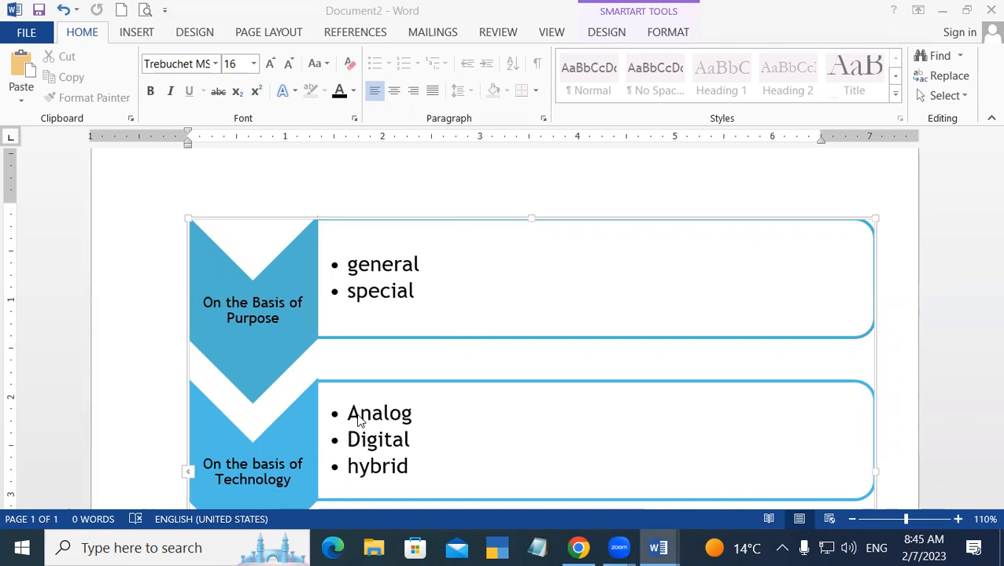
{"action": "left_click", "coordinate": [350, 330]}
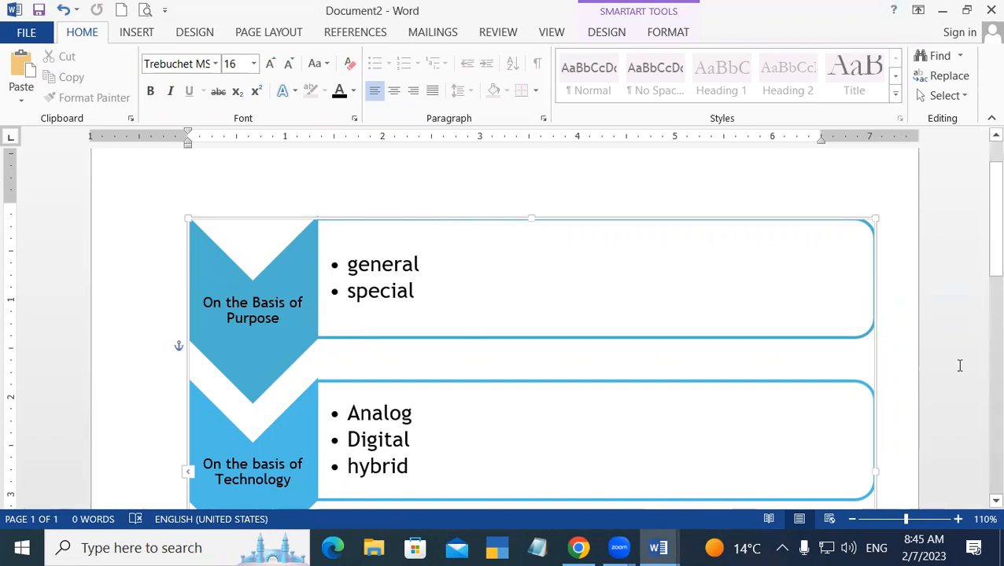
{"action": "scroll", "coordinate": [984, 271], "scroll_direction": "down", "scroll_amount": 1}
{"action": "scroll", "coordinate": [983, 271], "scroll_direction": "down", "scroll_amount": 5}
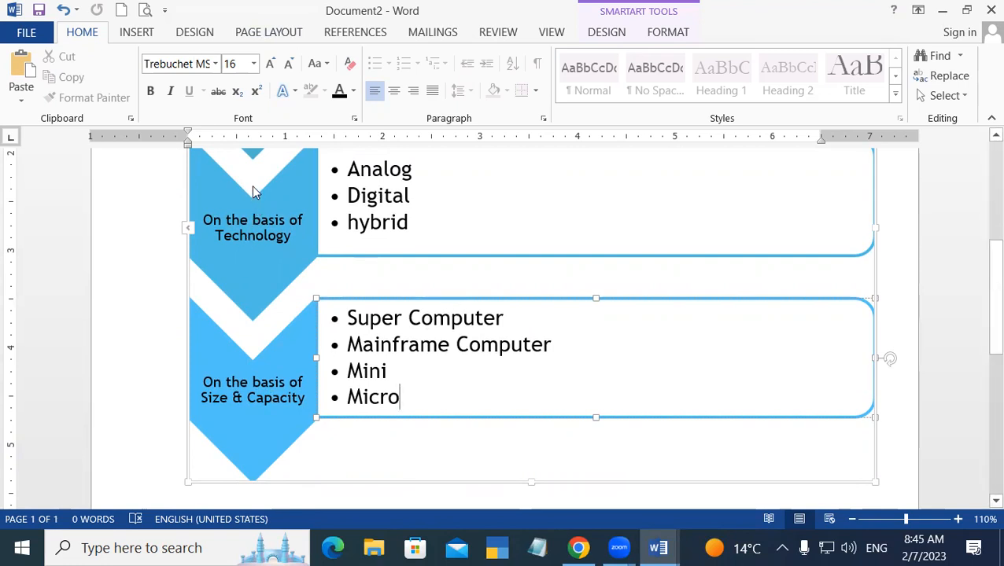
{"action": "left_click", "coordinate": [120, 33]}
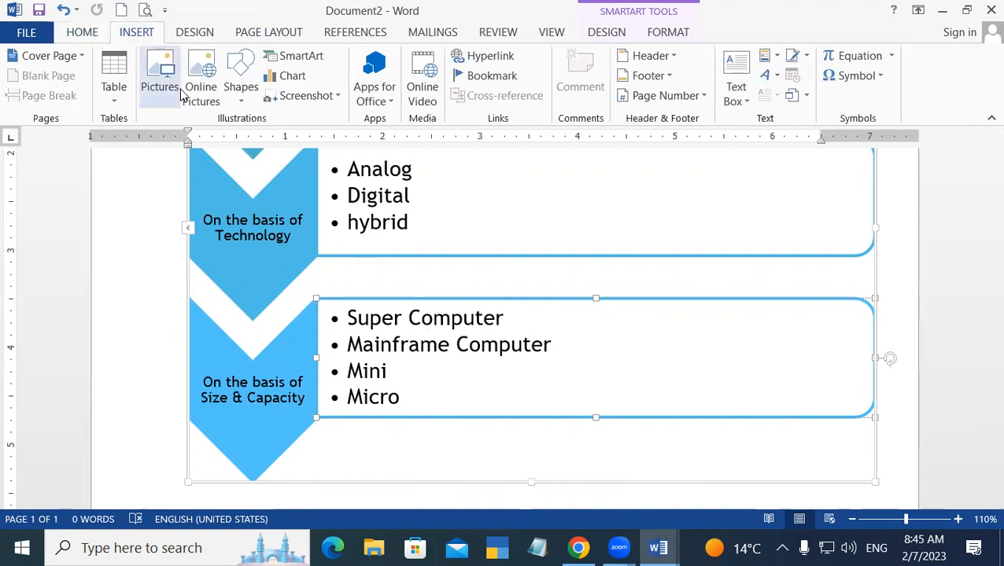
{"action": "left_click", "coordinate": [239, 94]}
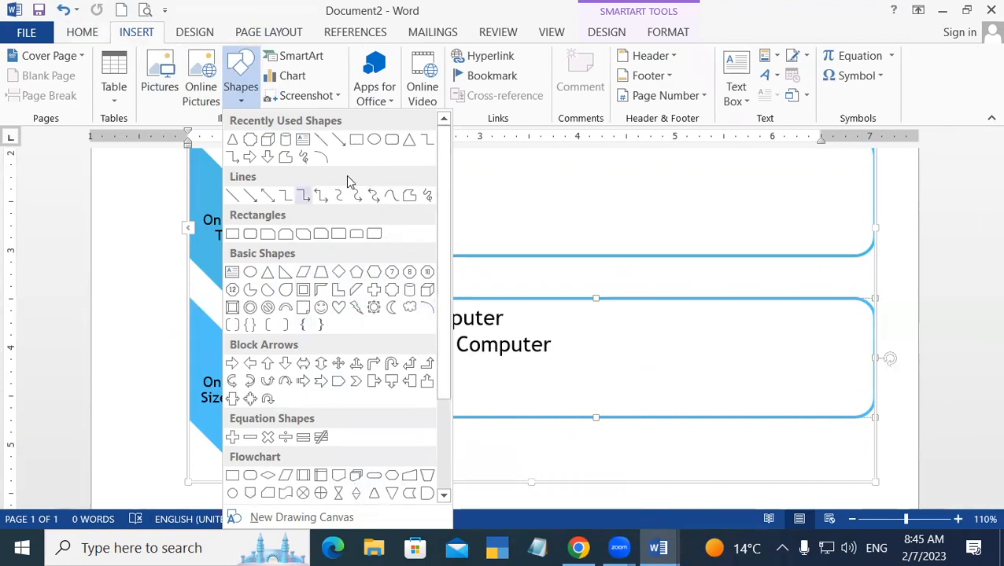
{"action": "left_click", "coordinate": [563, 182]}
Step: Fill the bullet box beside the "On the basis of Technology" chevron with a light green theme color
{"action": "left_click", "coordinate": [536, 181]}
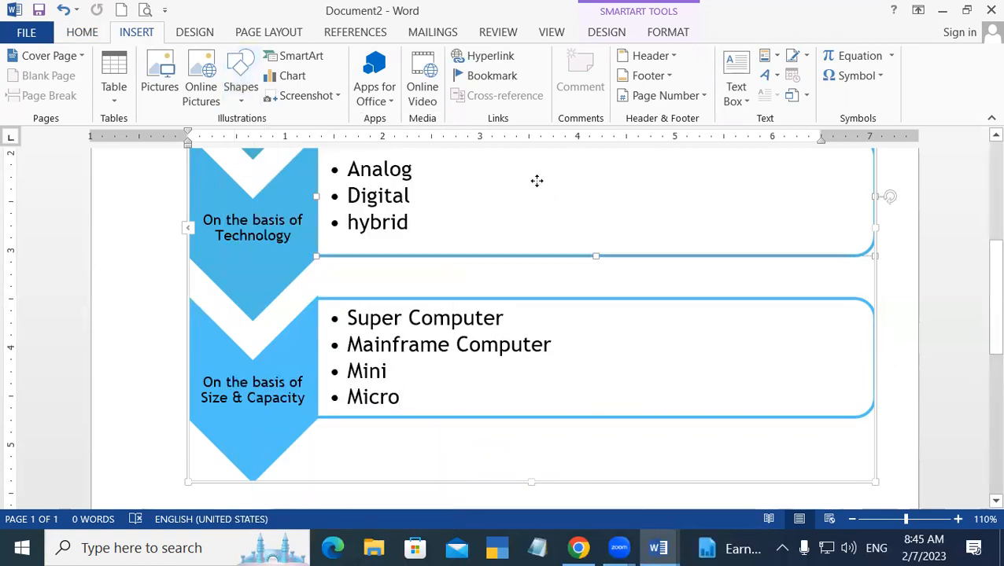
{"action": "left_click", "coordinate": [667, 32]}
{"action": "left_click", "coordinate": [374, 57]}
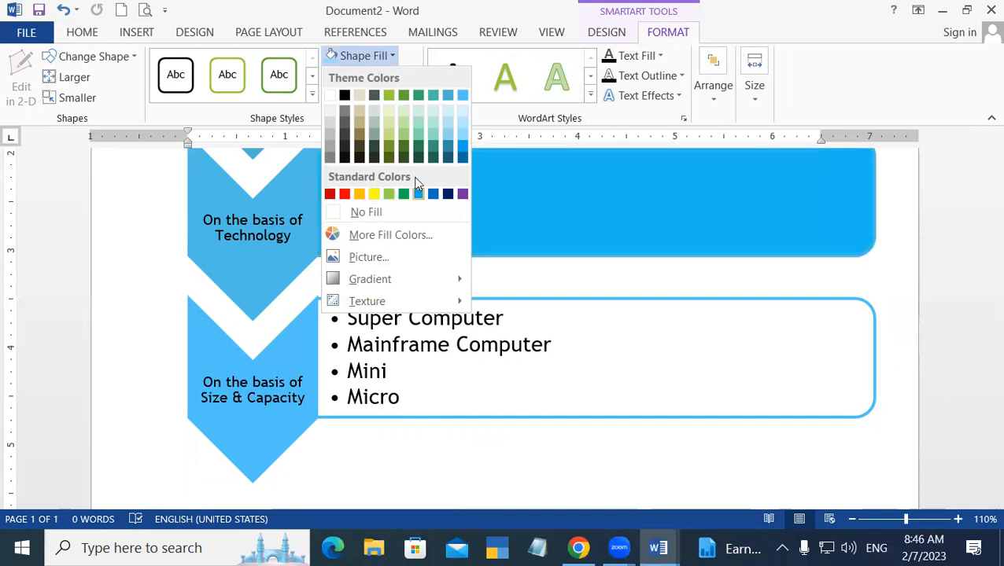
{"action": "left_click", "coordinate": [419, 132]}
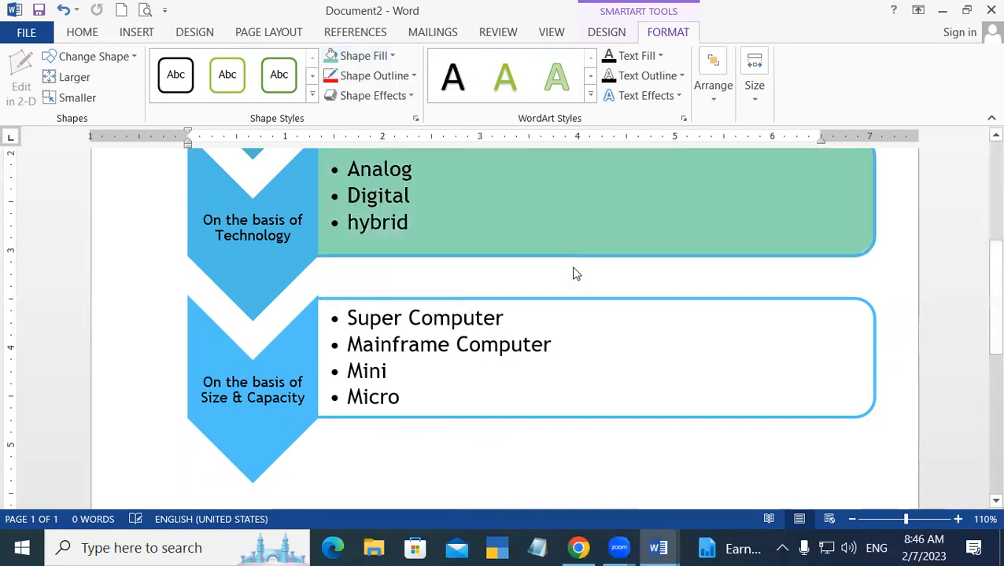
{"action": "scroll", "coordinate": [603, 318], "scroll_direction": "up", "scroll_amount": 3}
{"action": "left_click", "coordinate": [717, 205]}
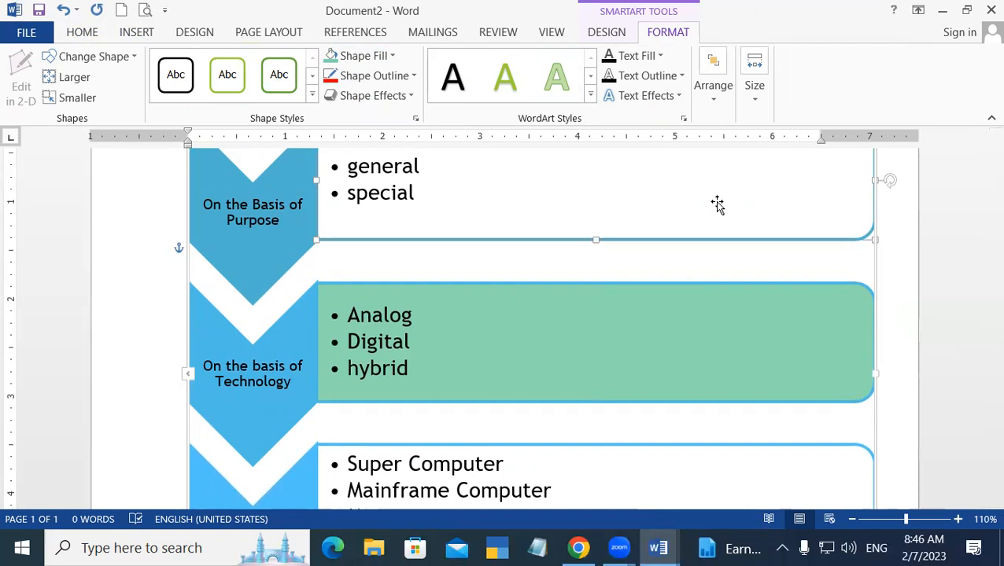
{"action": "scroll", "coordinate": [982, 259], "scroll_direction": "down", "scroll_amount": 2}
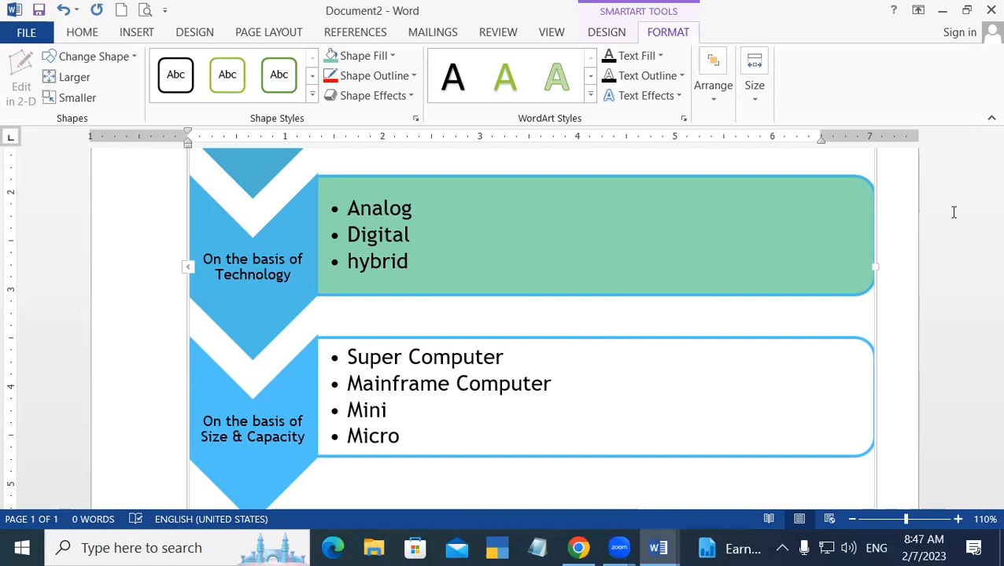
Step: Create a new blank document and insert a clustered column chart in it
{"action": "left_click", "coordinate": [150, 36]}
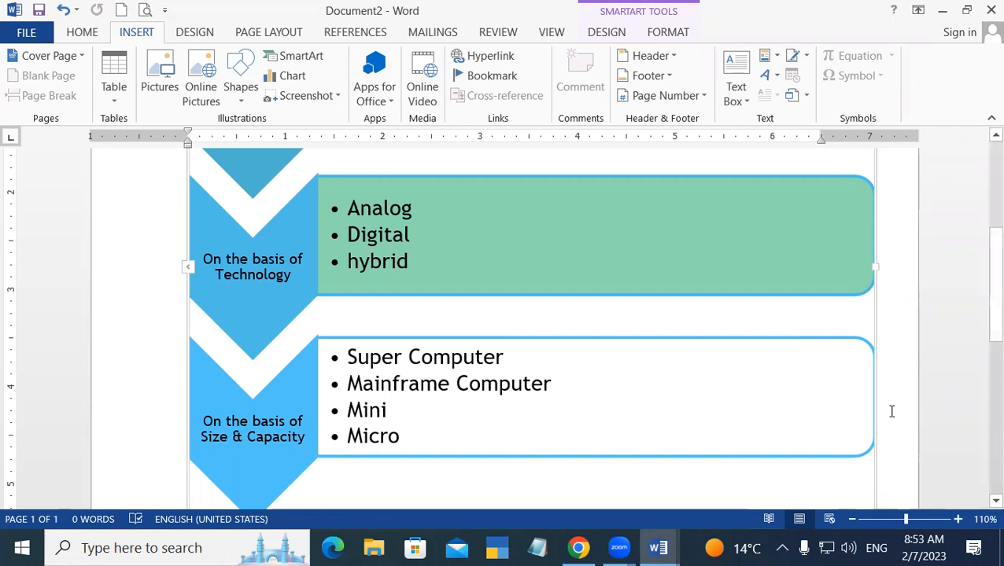
{"action": "key", "text": "ctrl+n"}
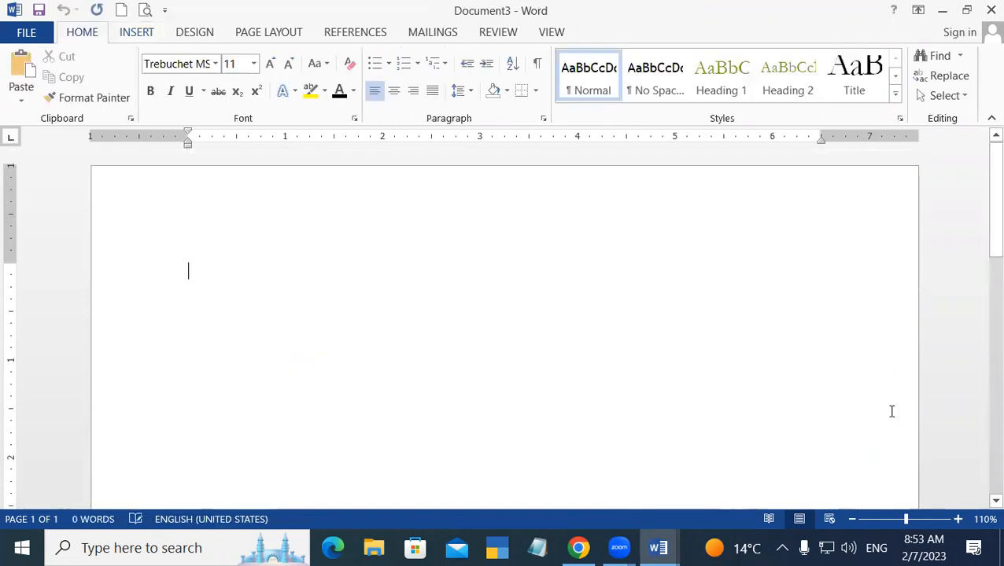
{"action": "left_click", "coordinate": [137, 32]}
{"action": "left_click", "coordinate": [292, 77]}
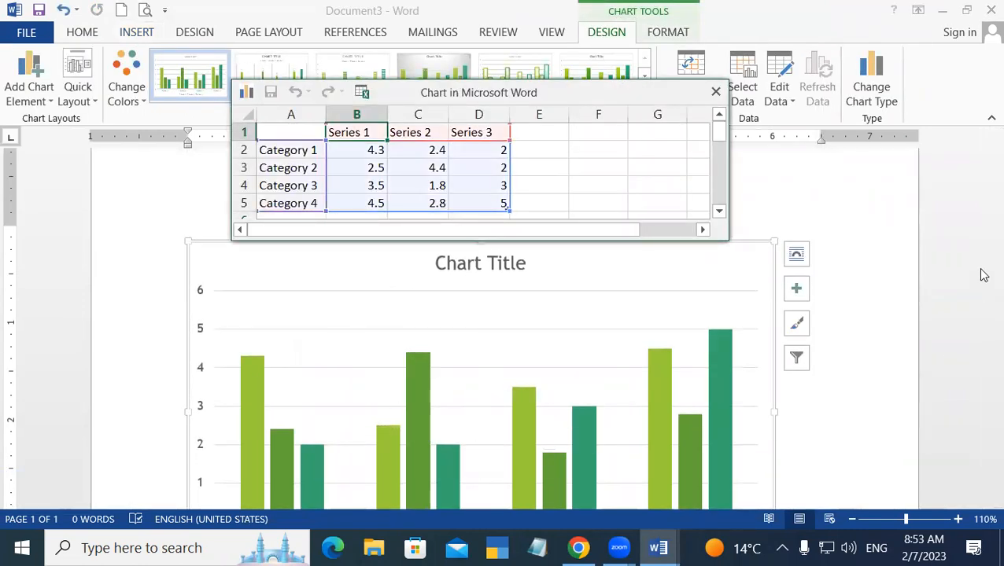
Step: Rename the three series headers in the chart's data sheet as MATHS, ENGLISH and SCIENCE
{"action": "scroll", "coordinate": [878, 303], "scroll_direction": "down", "scroll_amount": 2}
{"action": "scroll", "coordinate": [878, 303], "scroll_direction": "up", "scroll_amount": 2}
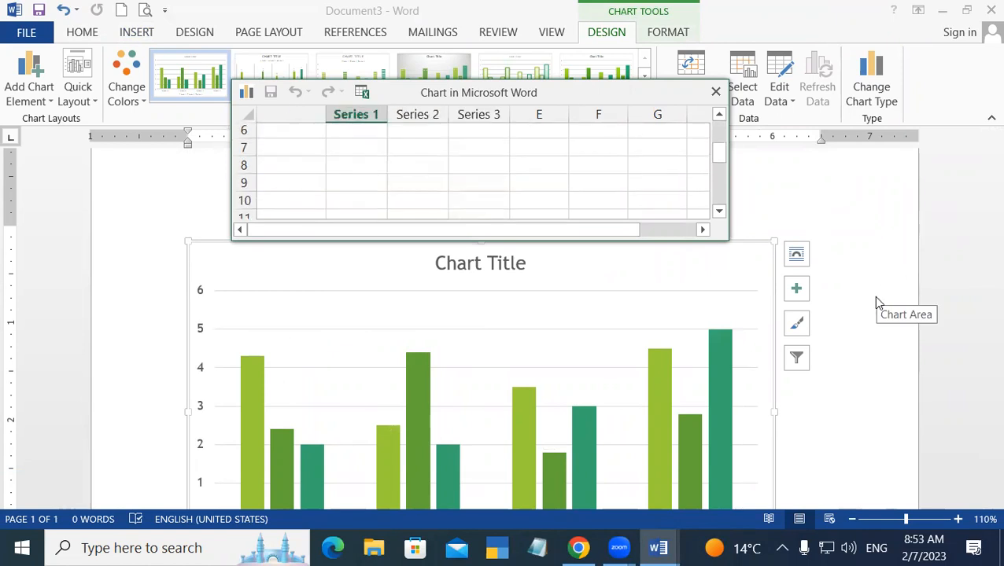
{"action": "left_click", "coordinate": [895, 338]}
{"action": "scroll", "coordinate": [984, 236], "scroll_direction": "down", "scroll_amount": 3}
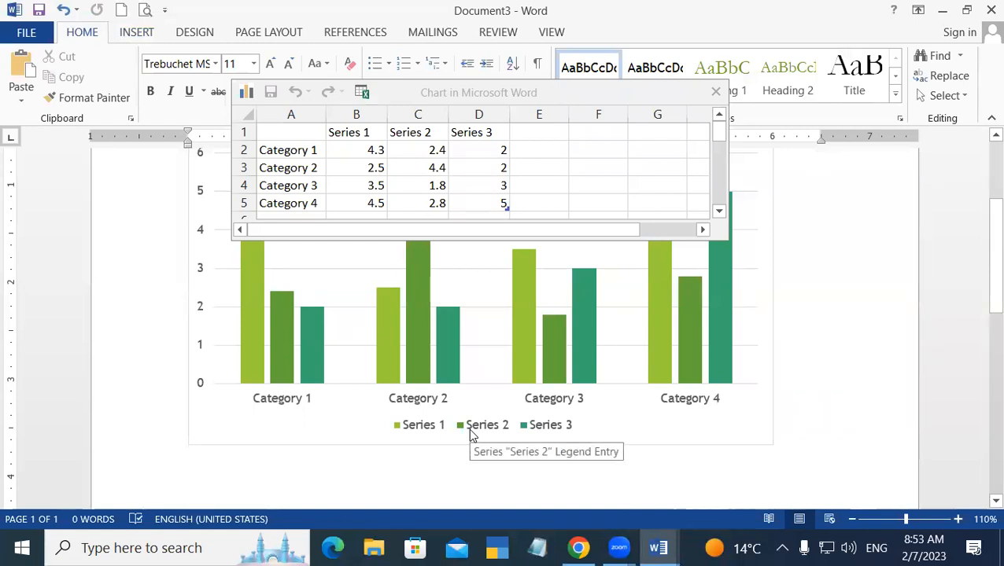
{"action": "left_click", "coordinate": [352, 134]}
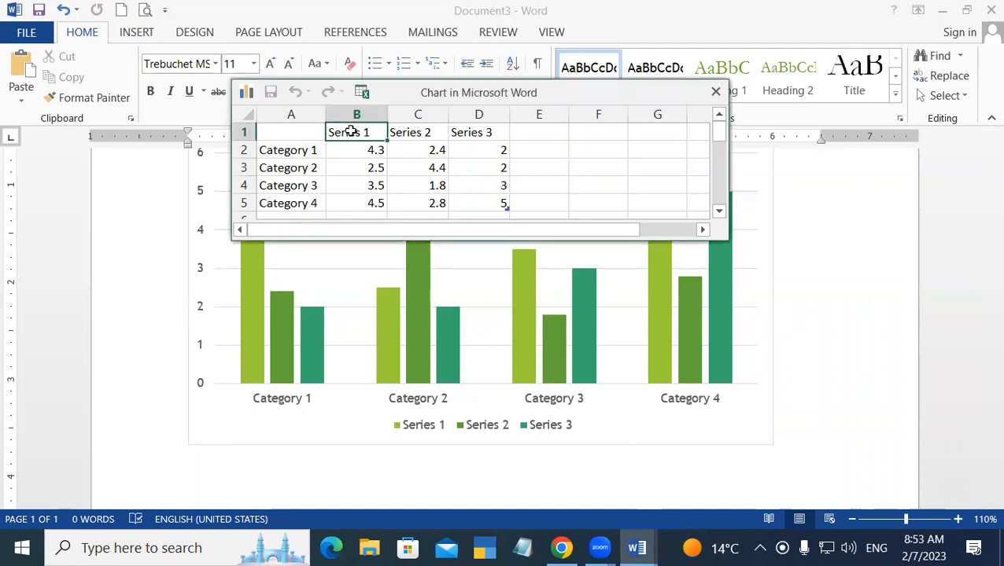
{"action": "type", "text": "MATHS"}
{"action": "key", "text": "Tab"}
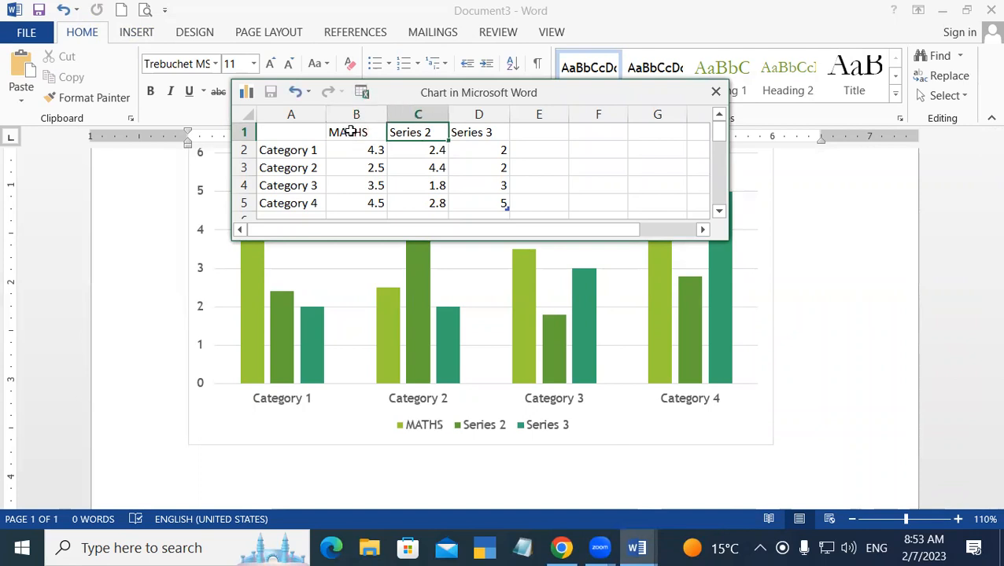
{"action": "type", "text": "ENGLISH"}
{"action": "key", "text": "Tab"}
{"action": "type", "text": "SCIENCE"}
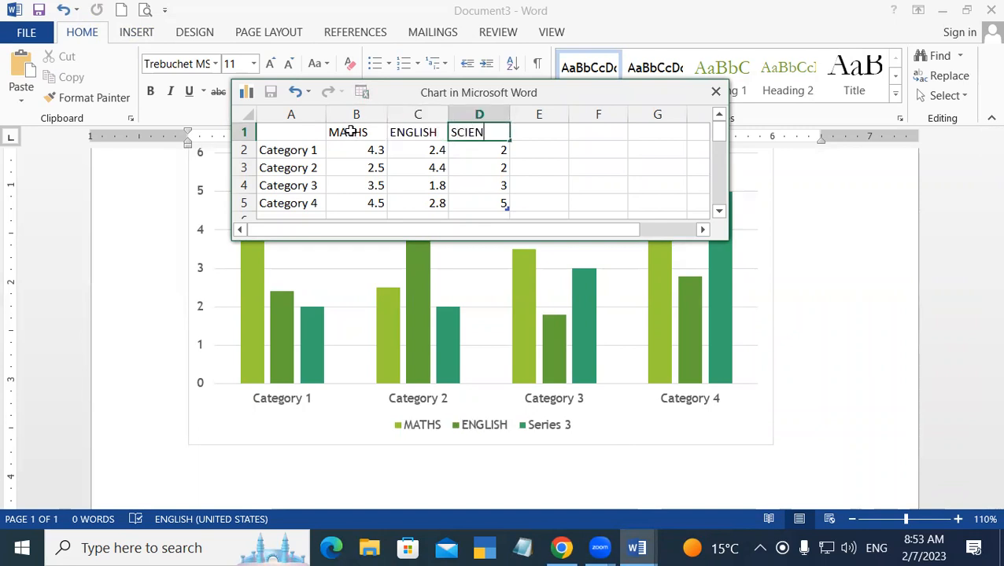
Step: Replace the four category labels in column A of the chart's data sheet with the students' first names
{"action": "left_click", "coordinate": [306, 150]}
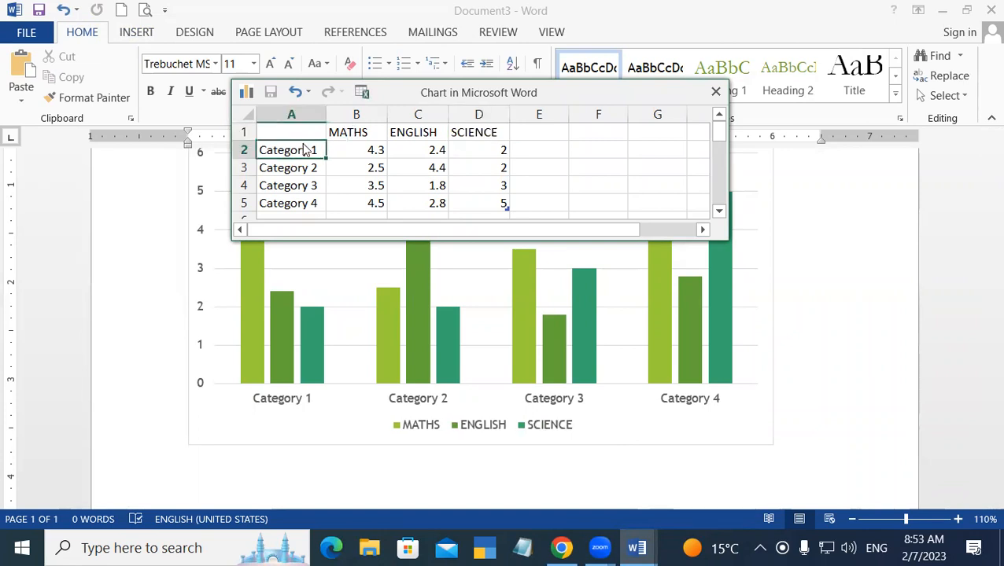
{"action": "type", "text": "N"}
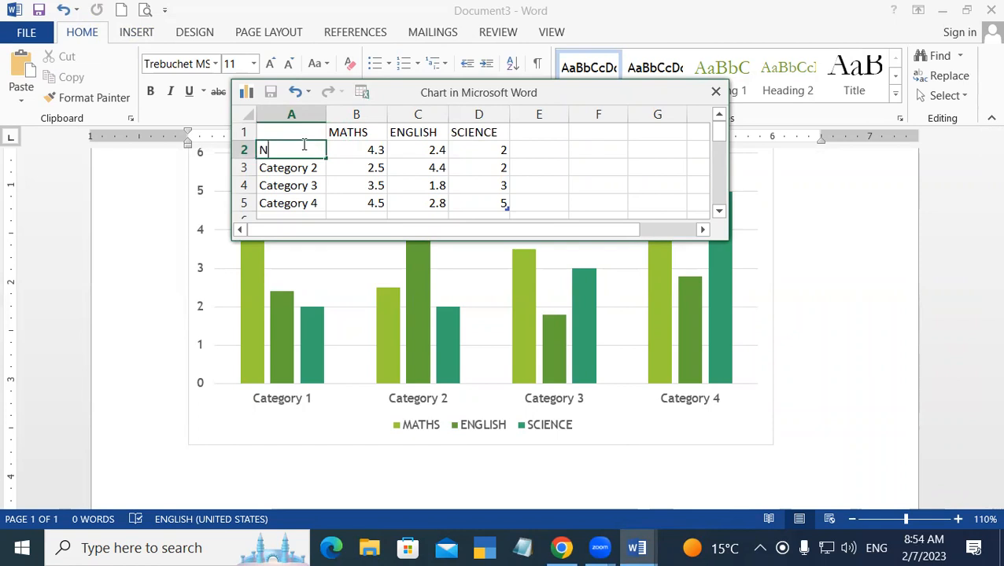
{"action": "type", "text": "IRAJ"}
{"action": "key", "text": "Return"}
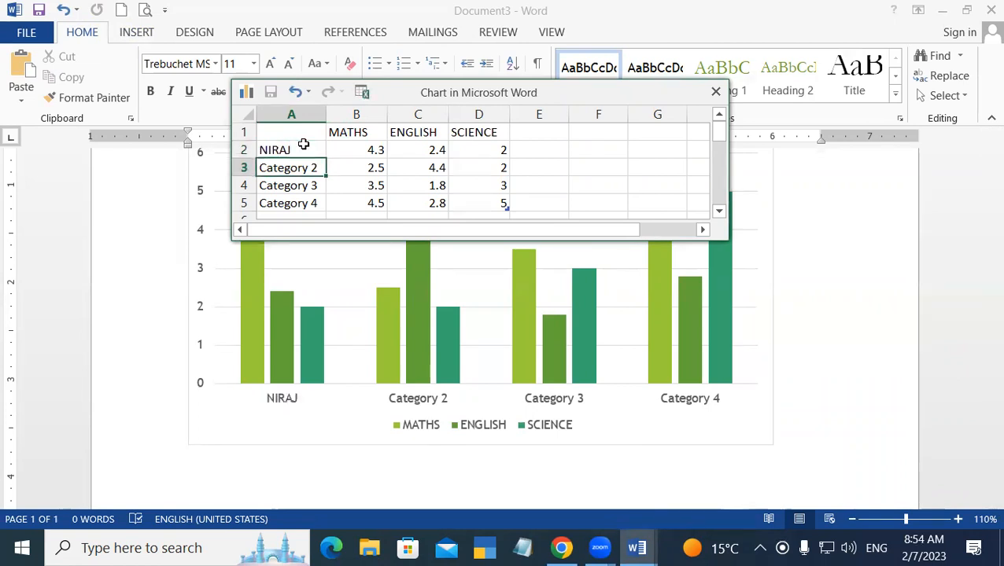
{"action": "type", "text": "NASI"}
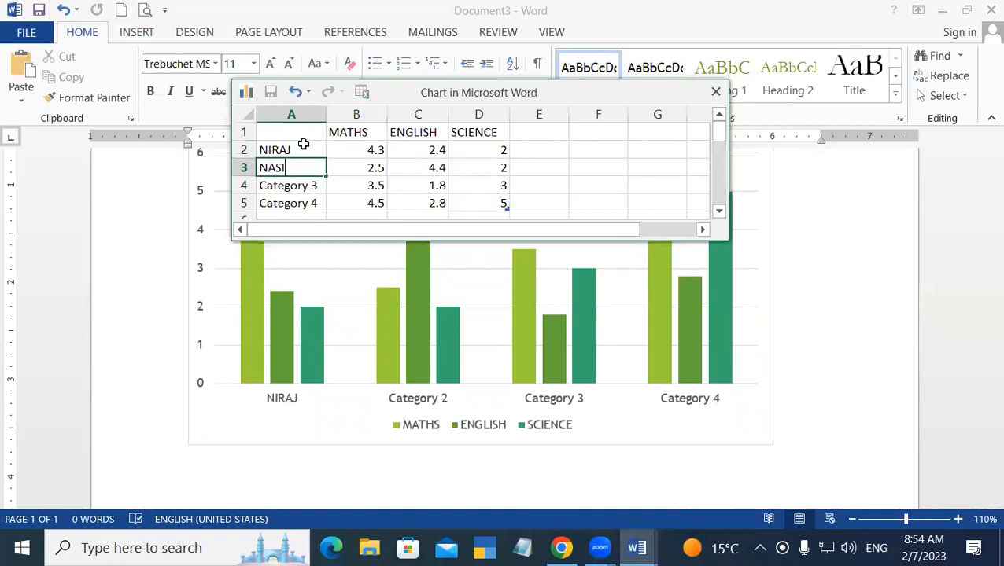
{"action": "type", "text": "M"}
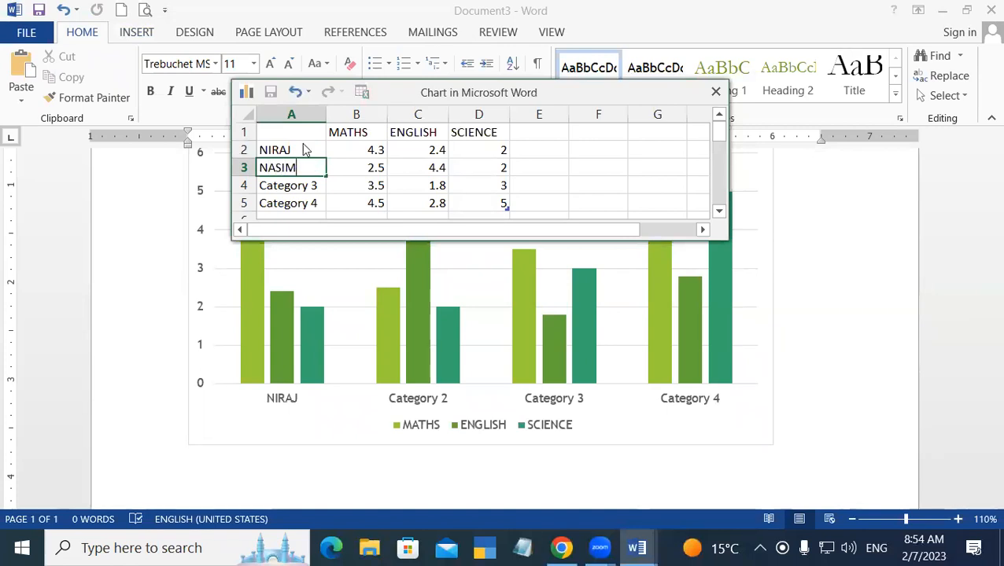
{"action": "key", "text": "Return"}
{"action": "type", "text": "GULAM"}
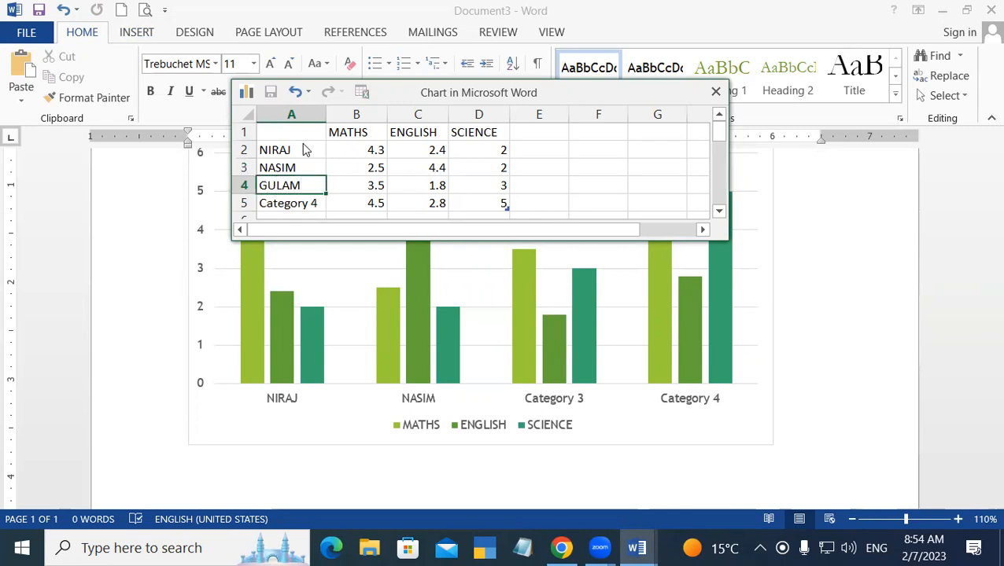
{"action": "key", "text": "Return"}
{"action": "type", "text": "MONU"}
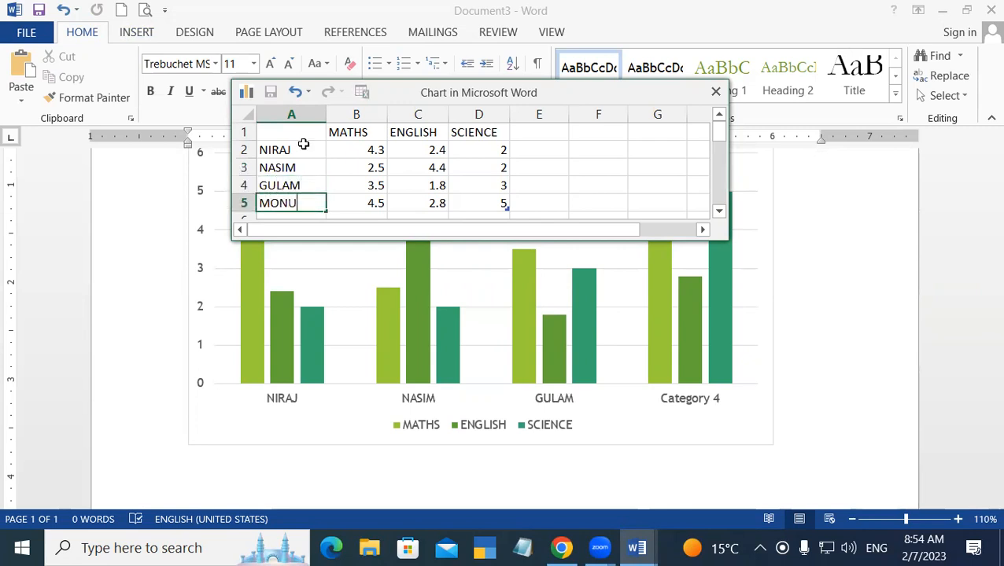
{"action": "key", "text": "Return"}
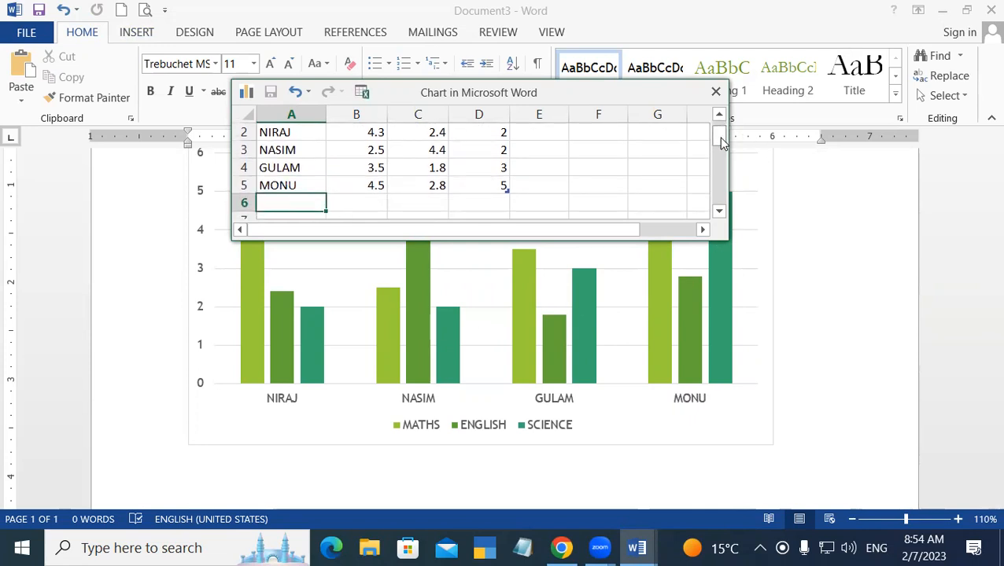
Step: Enter the formula =RANDBETWEEN(45,90) in cell B2 of the chart's data sheet, the first student's MATHS mark
{"action": "left_click_drag", "start_coordinate": [722, 142], "coordinate": [719, 128]}
{"action": "left_click", "coordinate": [348, 148]}
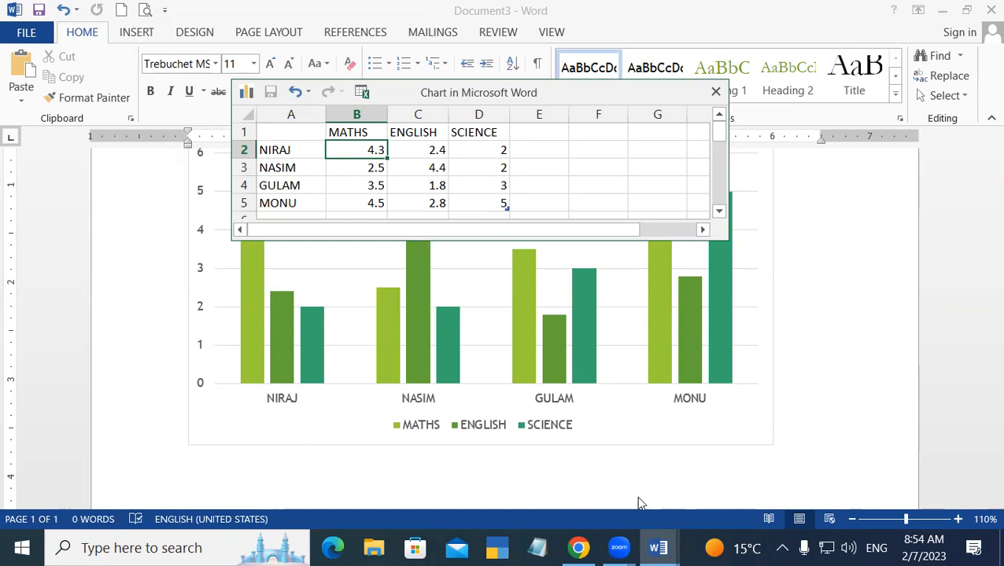
{"action": "left_click", "coordinate": [350, 149]}
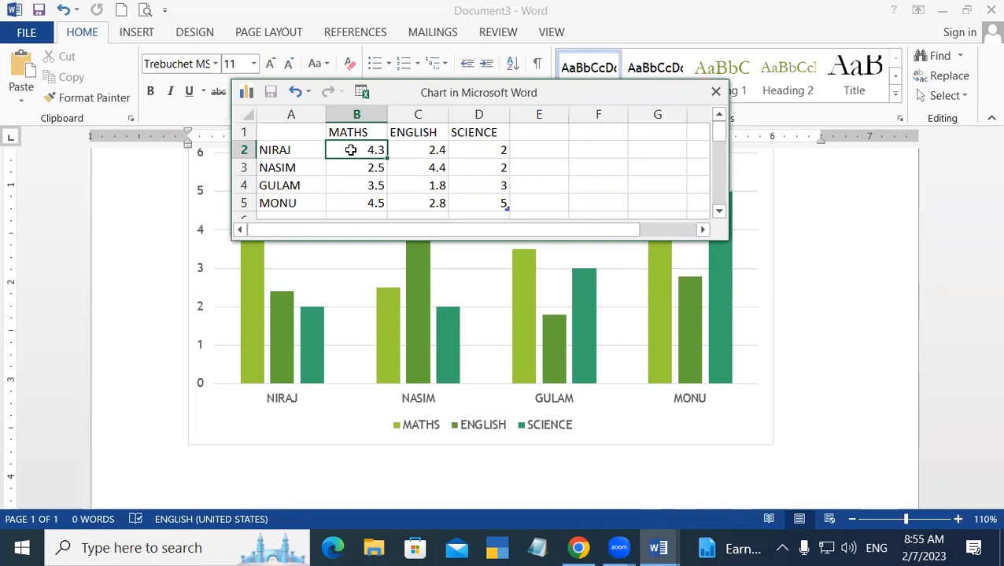
{"action": "type", "text": "=RA"}
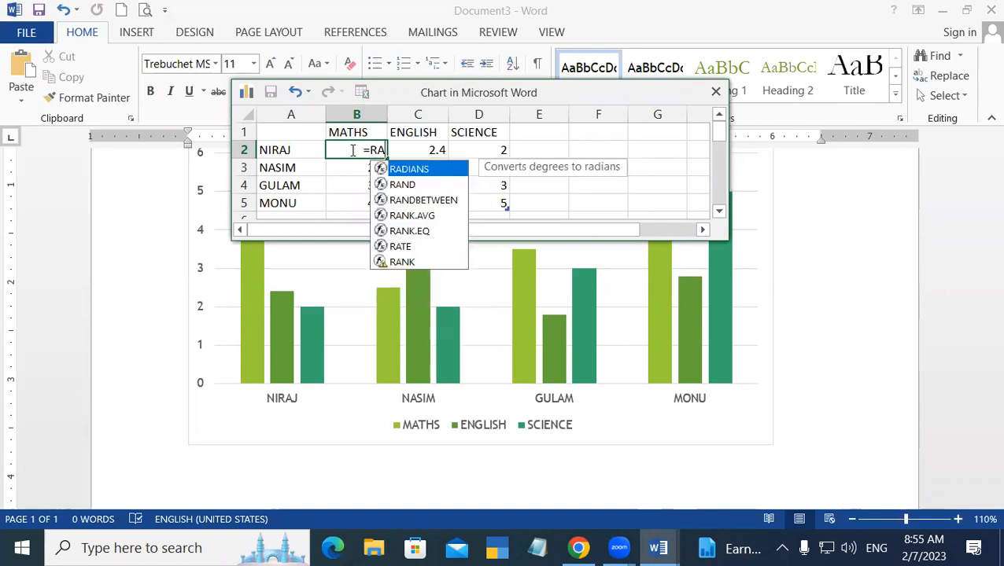
{"action": "key", "text": "Down"}
{"action": "key", "text": "Down"}
{"action": "key", "text": "Tab"}
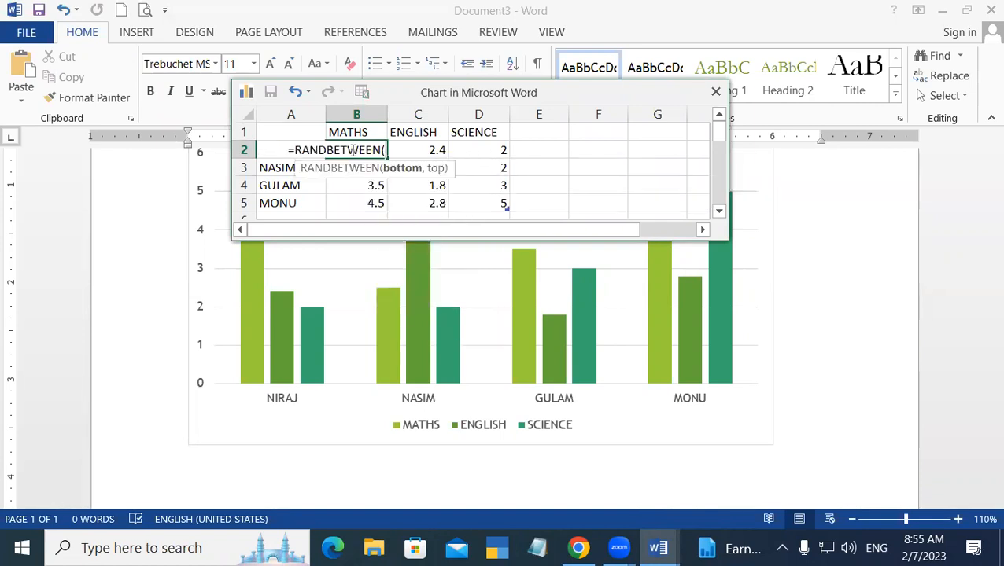
{"action": "type", "text": "45,90"}
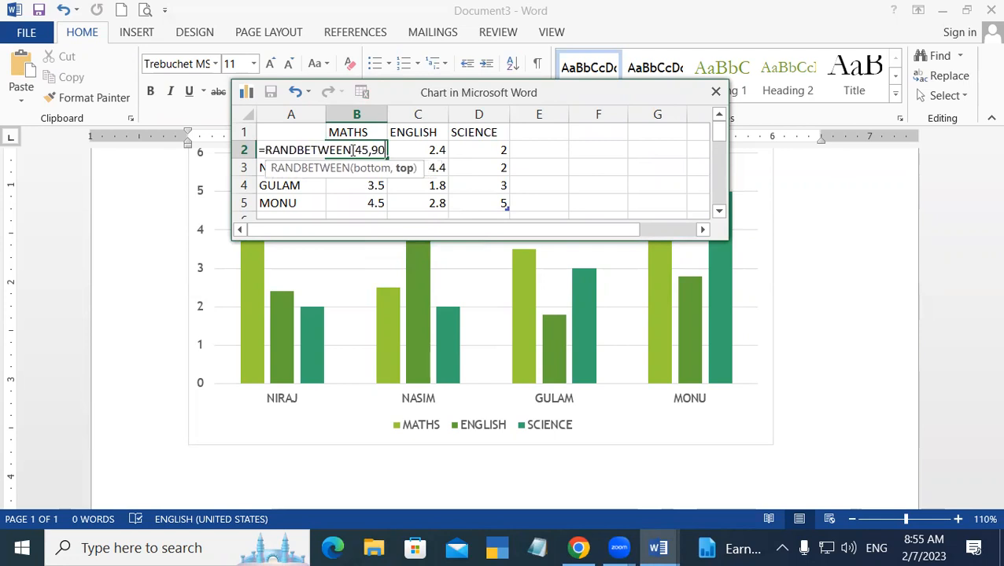
{"action": "type", "text": ")"}
{"action": "key", "text": "Return"}
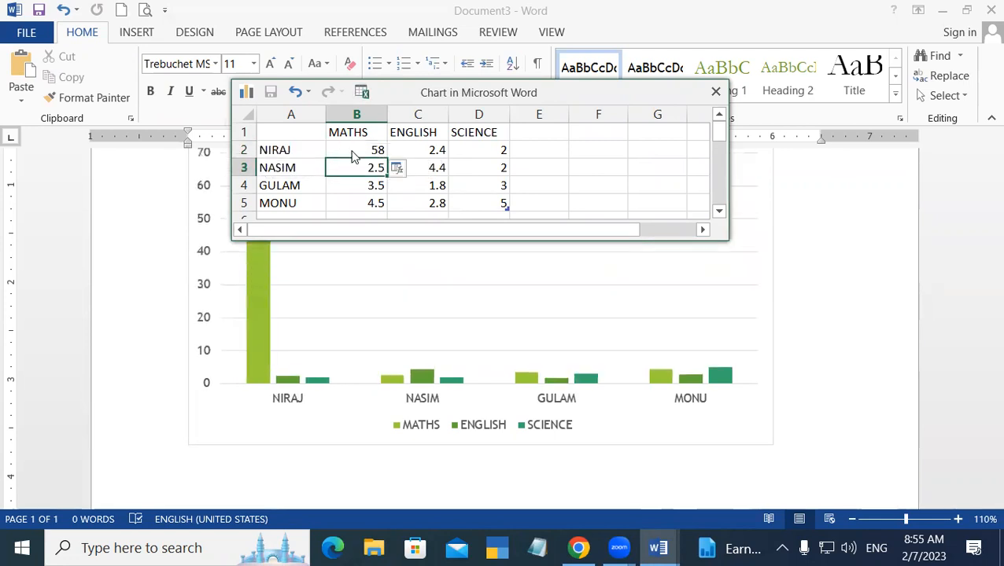
Step: Fill the RANDBETWEEN formula from B2 down to row 5 and across to the SCIENCE column
{"action": "left_click", "coordinate": [351, 151]}
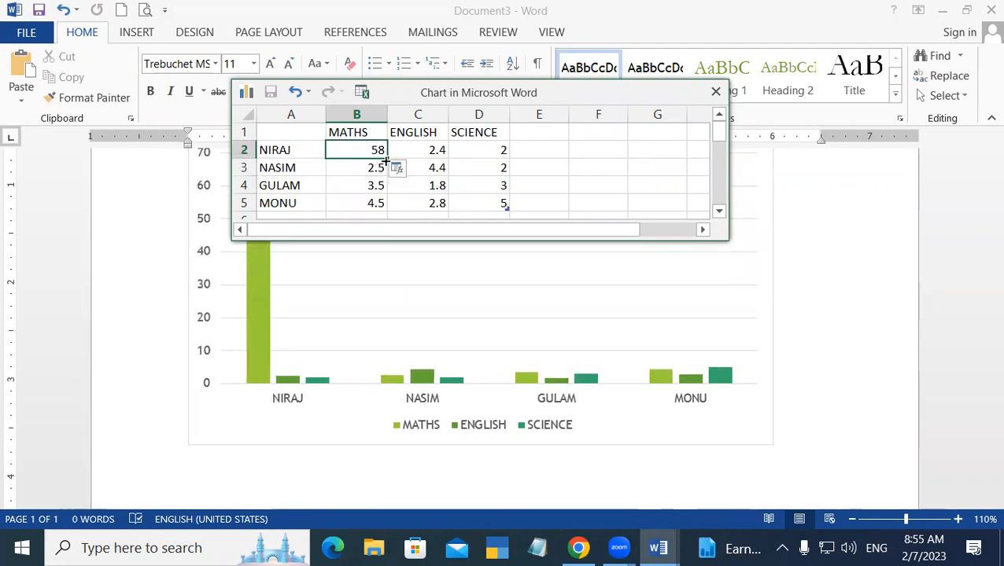
{"action": "left_click_drag", "start_coordinate": [393, 165], "coordinate": [392, 143]}
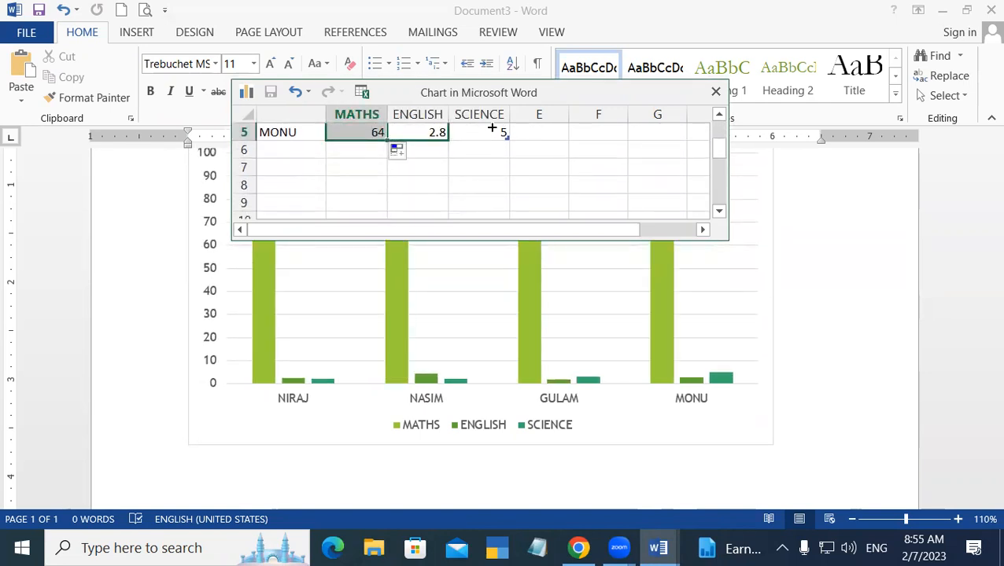
{"action": "left_click_drag", "start_coordinate": [492, 127], "coordinate": [512, 127]}
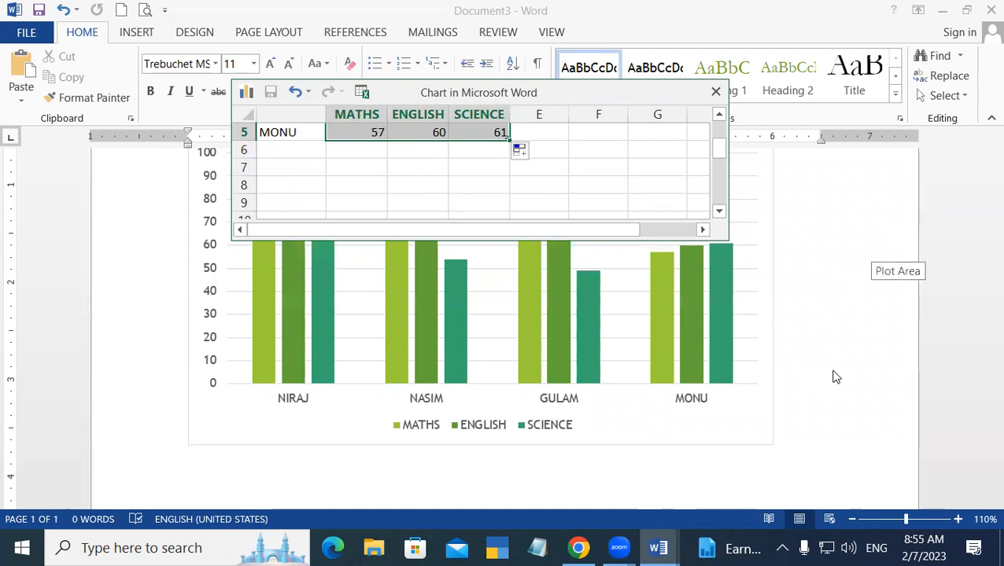
Step: Close the chart's data sheet so the whole column chart can be seen in the document
{"action": "left_click", "coordinate": [842, 351]}
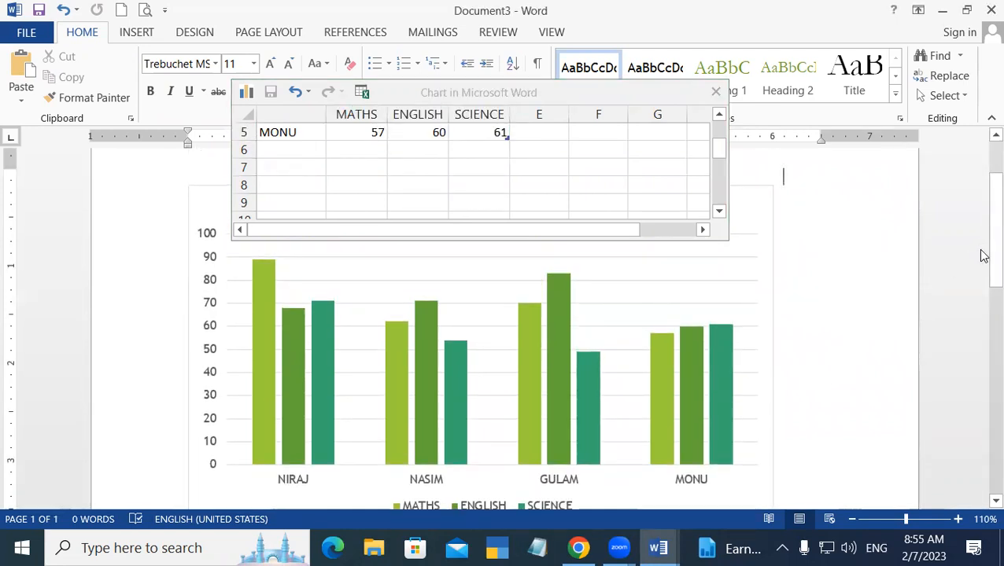
{"action": "scroll", "coordinate": [982, 264], "scroll_direction": "down", "scroll_amount": 1}
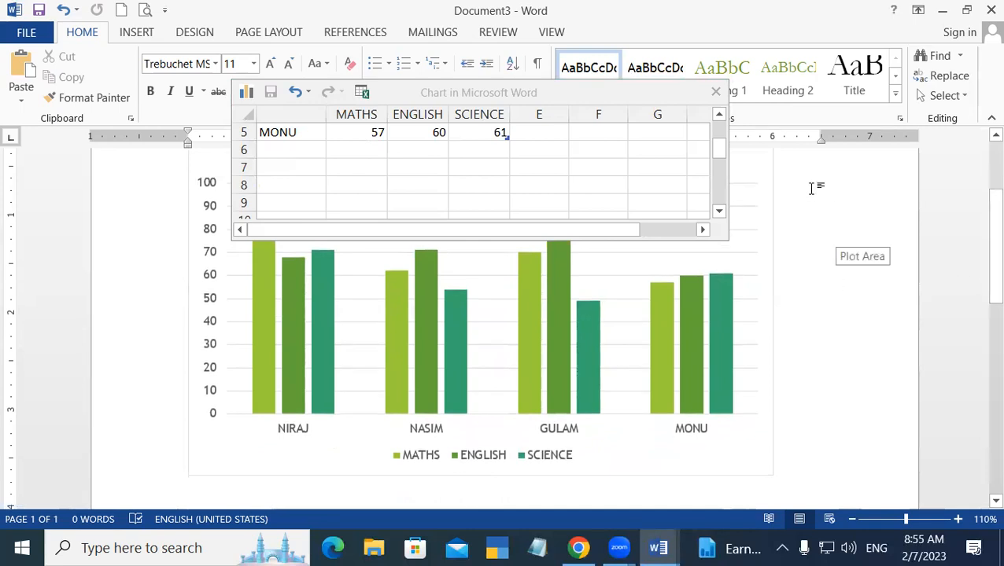
{"action": "left_click", "coordinate": [714, 94]}
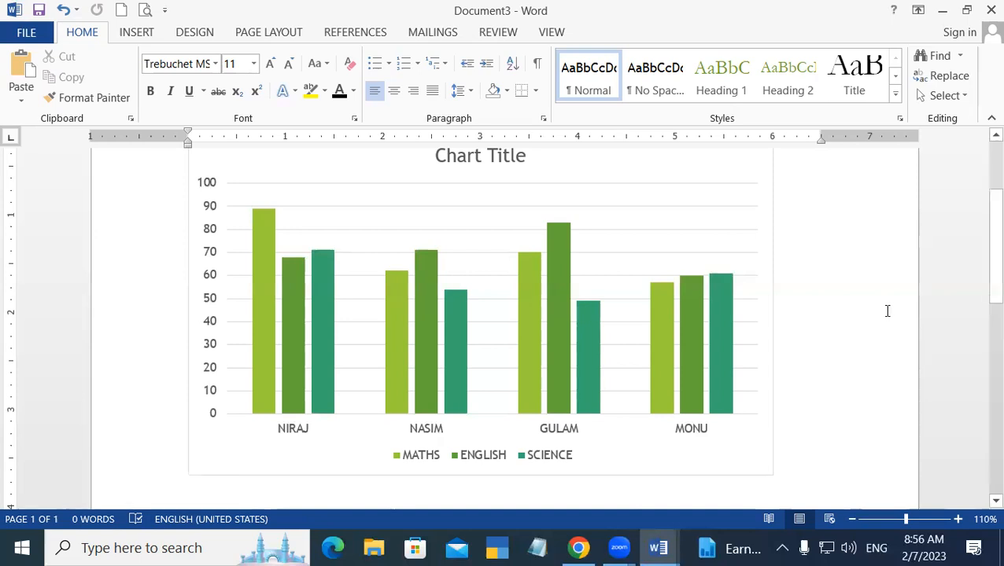
Step: Inspect the chart's columns and read the value of the first student's MATHS column
{"action": "mouse_move", "coordinate": [551, 248]}
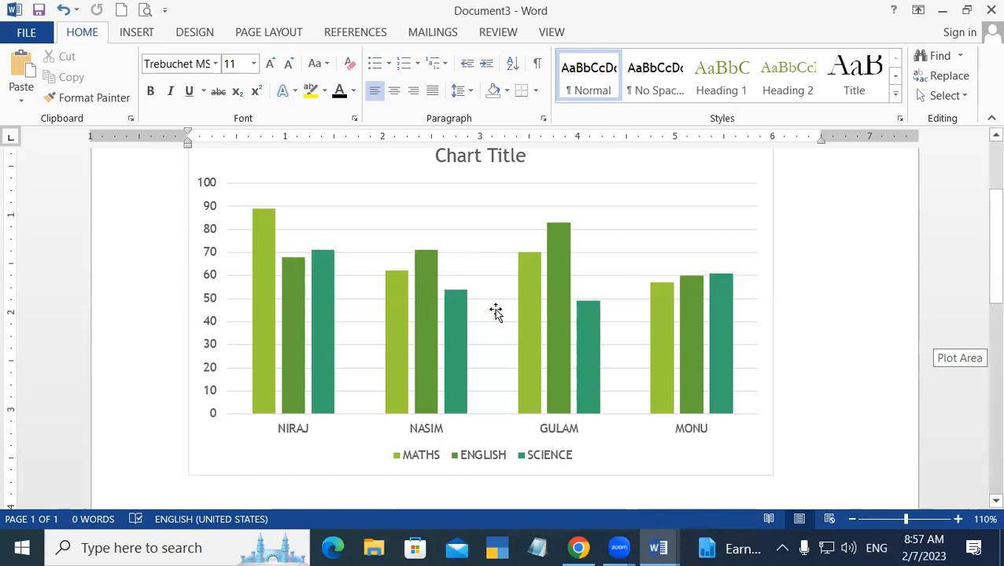
{"action": "mouse_move", "coordinate": [326, 259]}
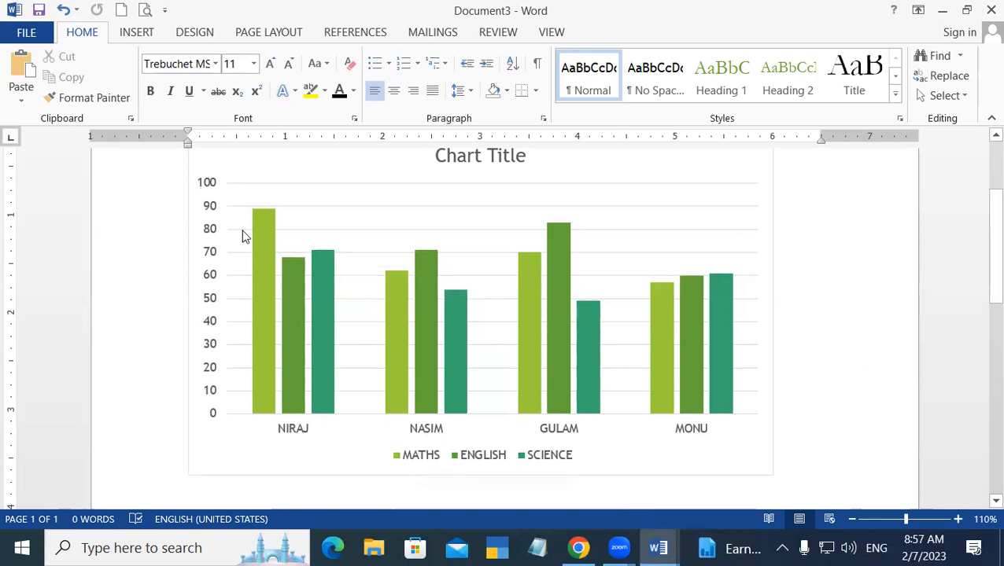
{"action": "mouse_move", "coordinate": [263, 237]}
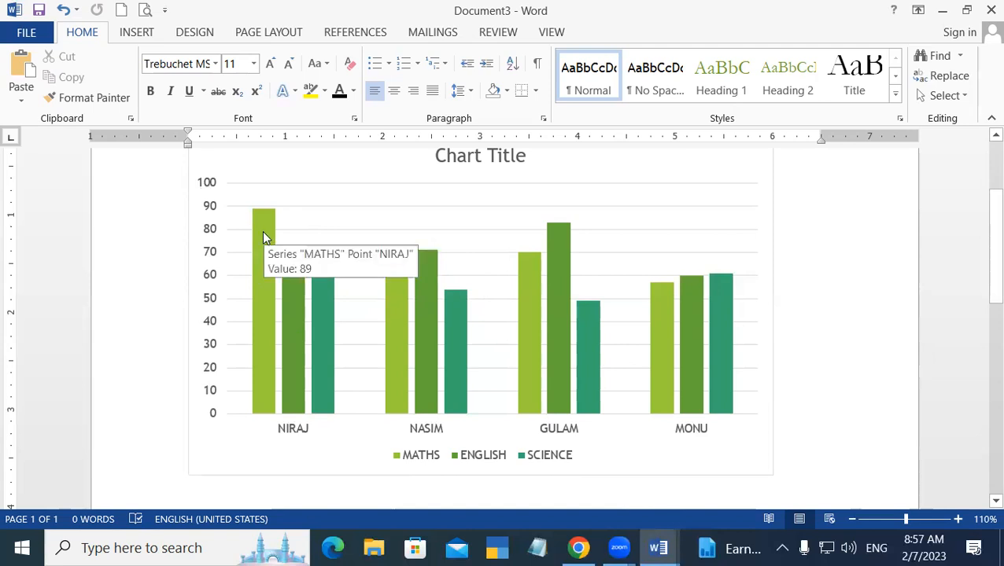